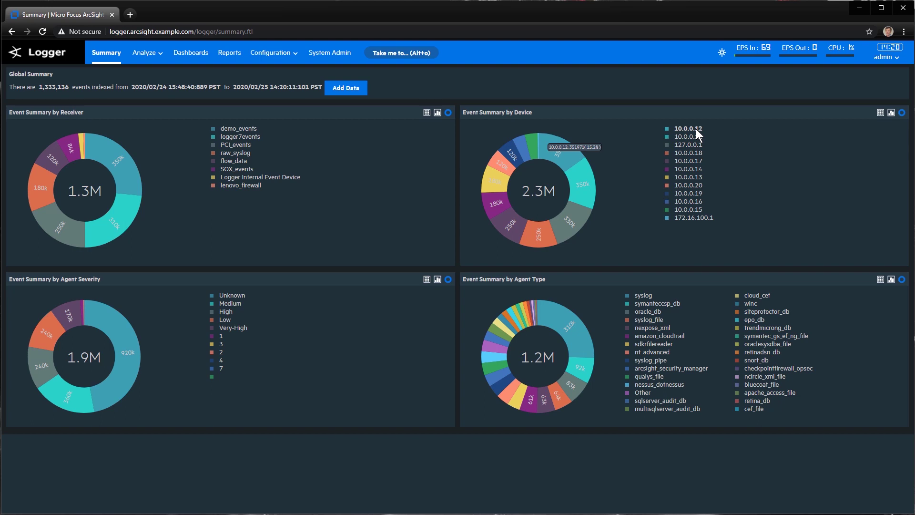
Open the events of device 10.0.0.12 from the summary and examine the deviceVendor field's top values
left_click(696, 129)
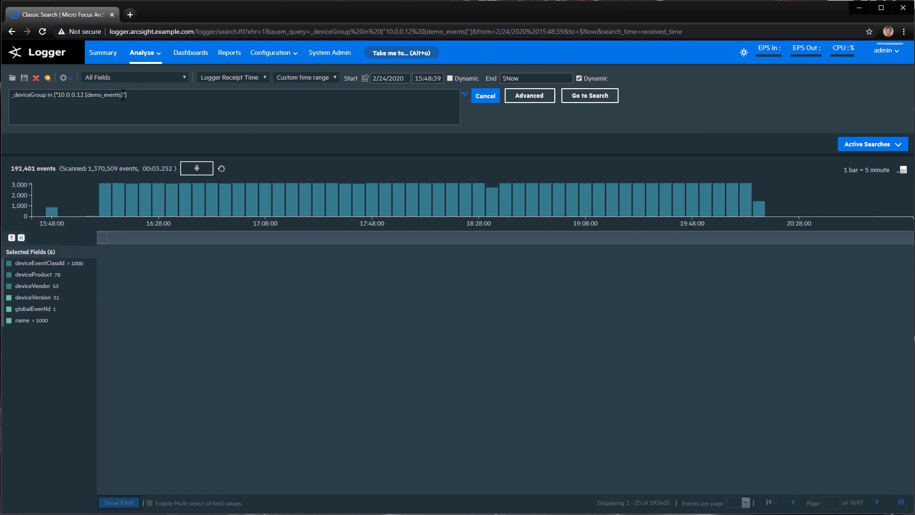
left_click_drag(127, 94, 15, 94)
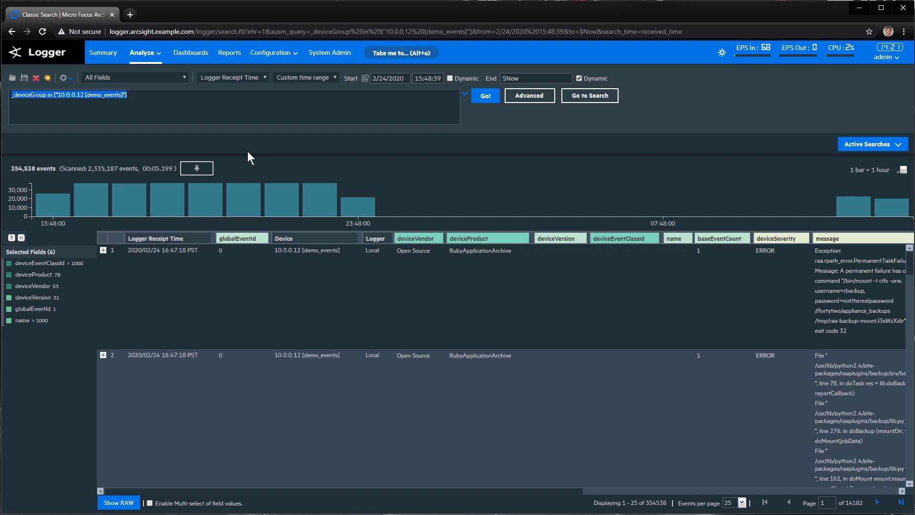
key("End")
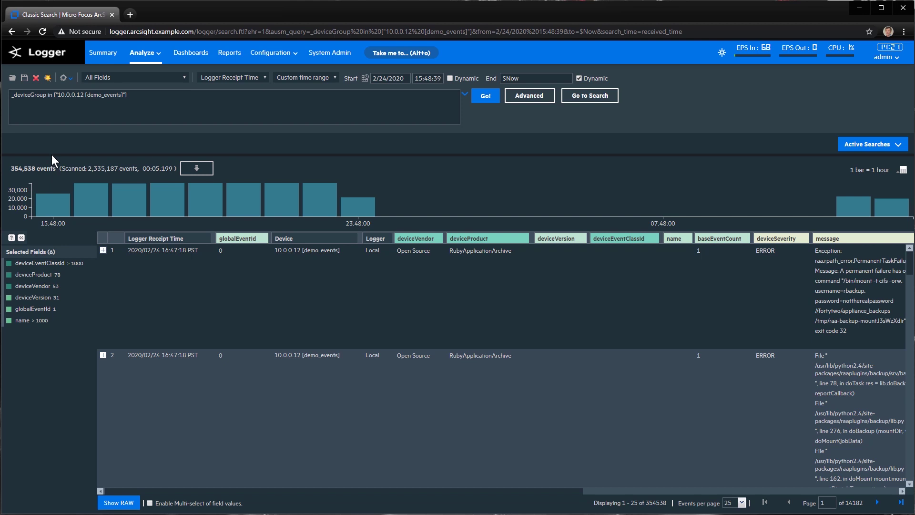
left_click(27, 290)
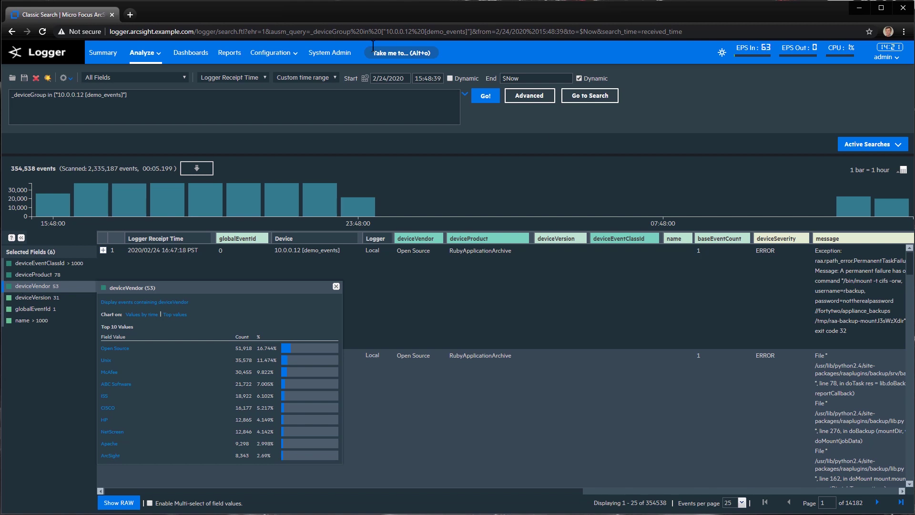
Go to the Receivers configuration page and open the PCI_events receiver to examine its settings
left_click(394, 53)
type("rec")
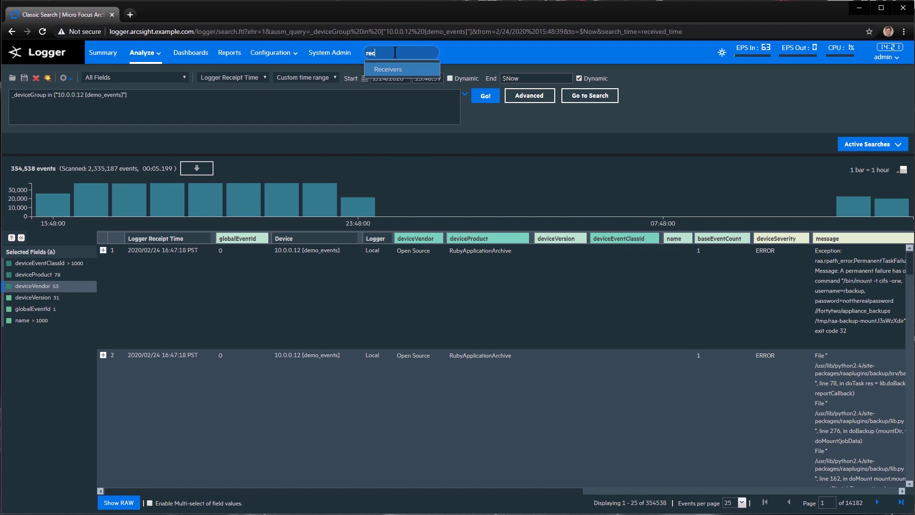
key("Return")
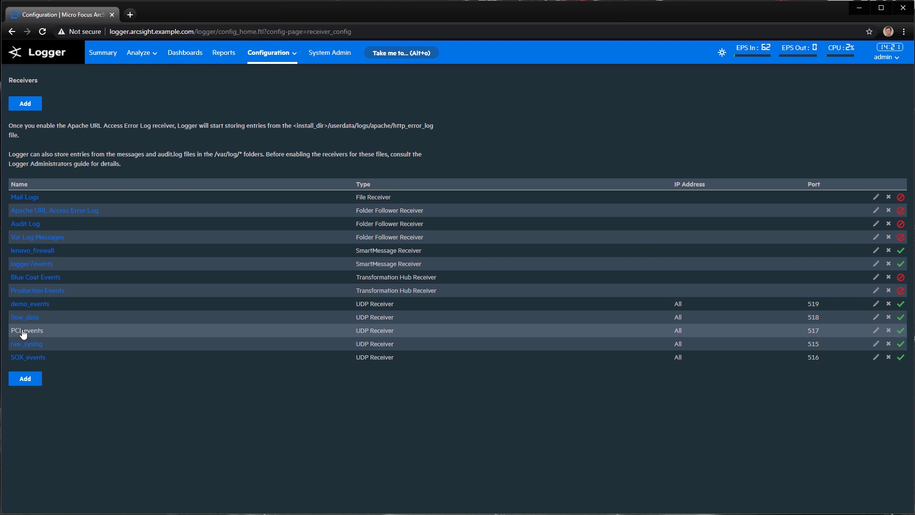
left_click(23, 332)
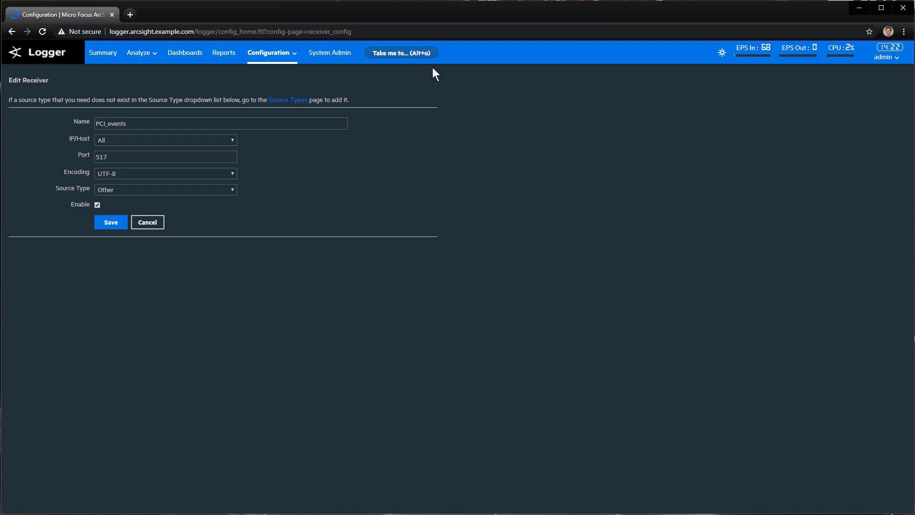
Go to the Devices configuration page to review the devices and their assigned receivers
left_click(411, 50)
type("dev")
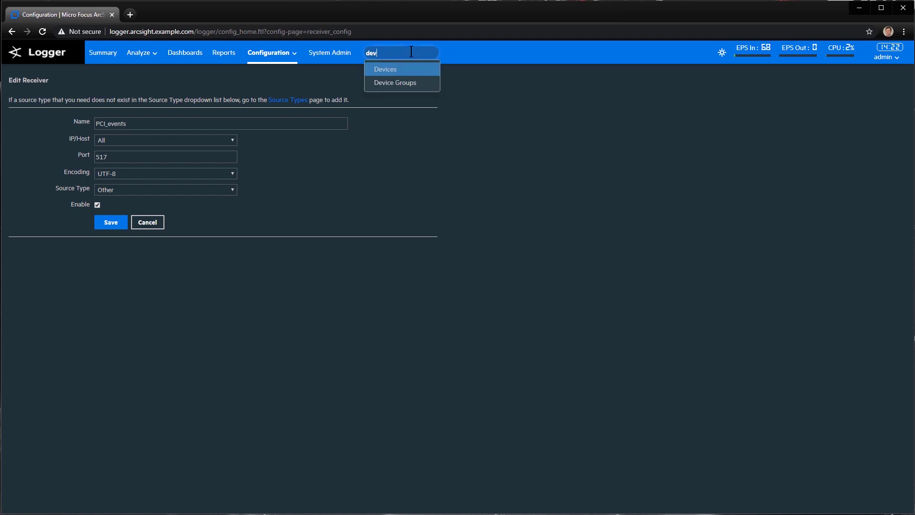
left_click(384, 72)
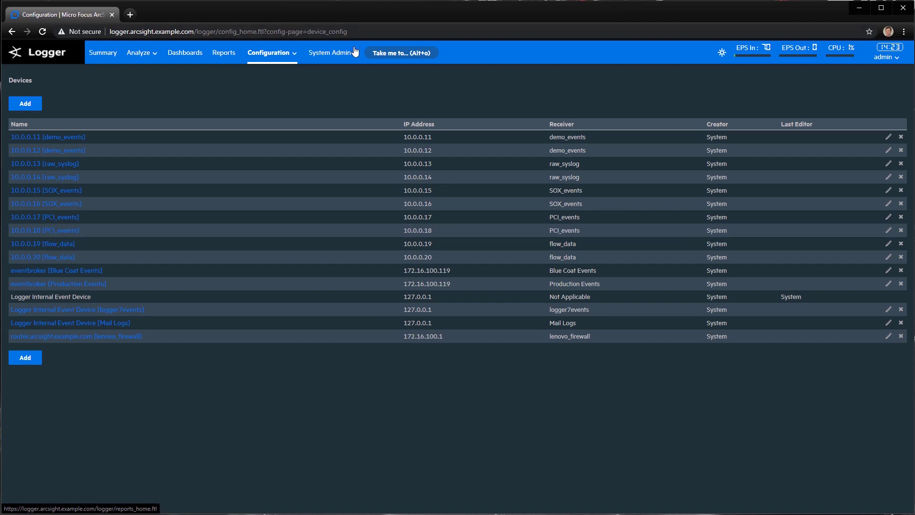
Go to the Device Groups configuration page to review which devices belong to each group
left_click(395, 50)
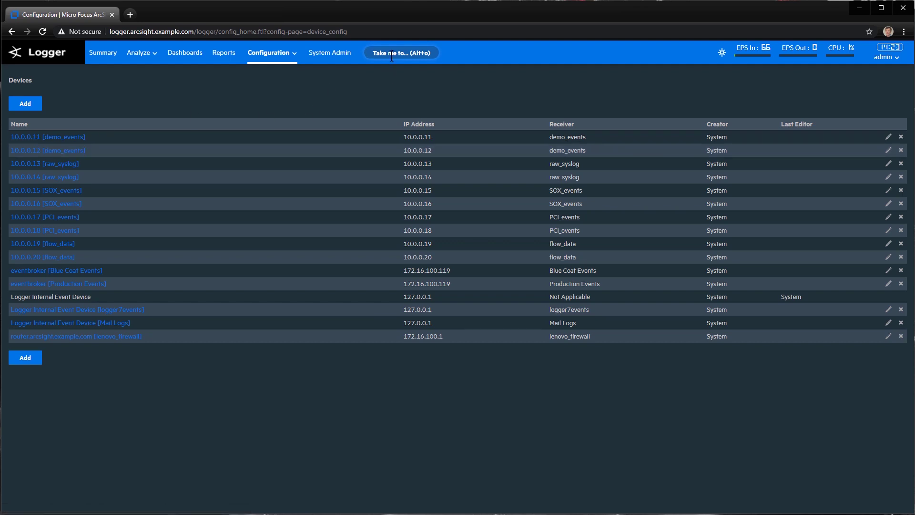
type("dev")
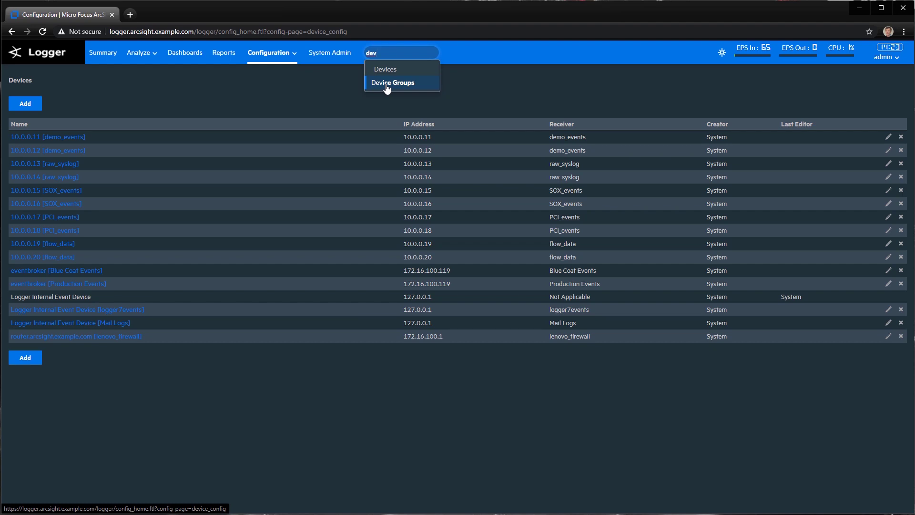
left_click(387, 85)
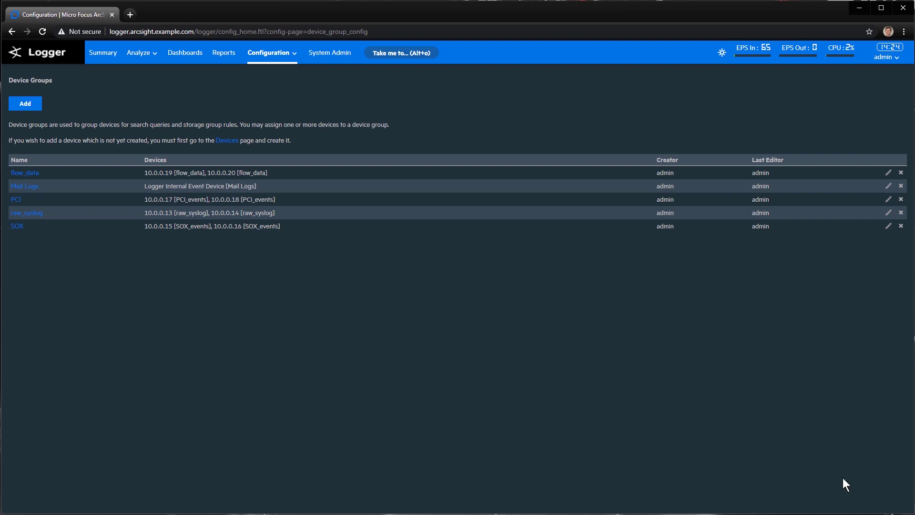
key("alt+Left")
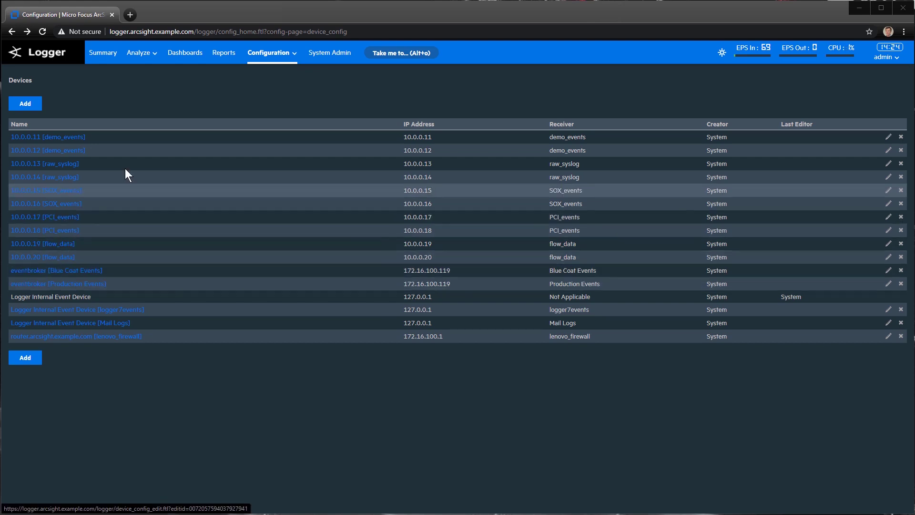
left_click(411, 56)
type("devi")
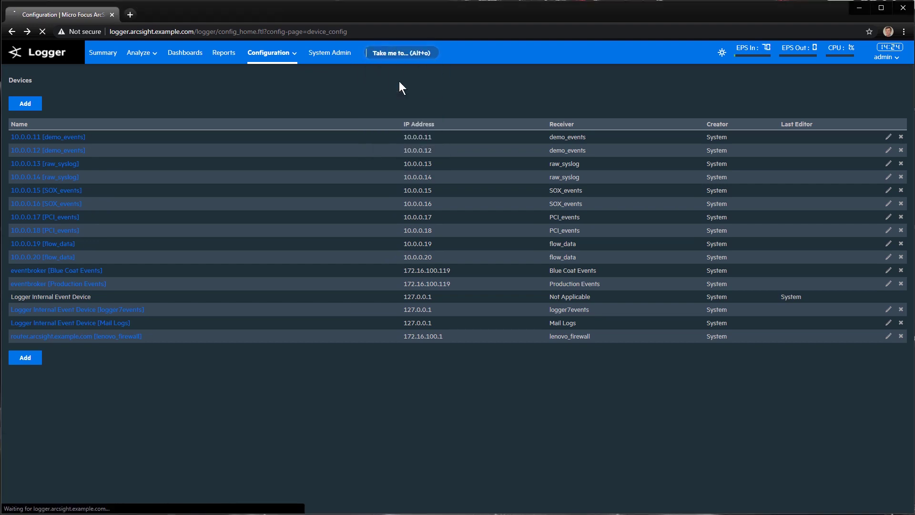
left_click(399, 82)
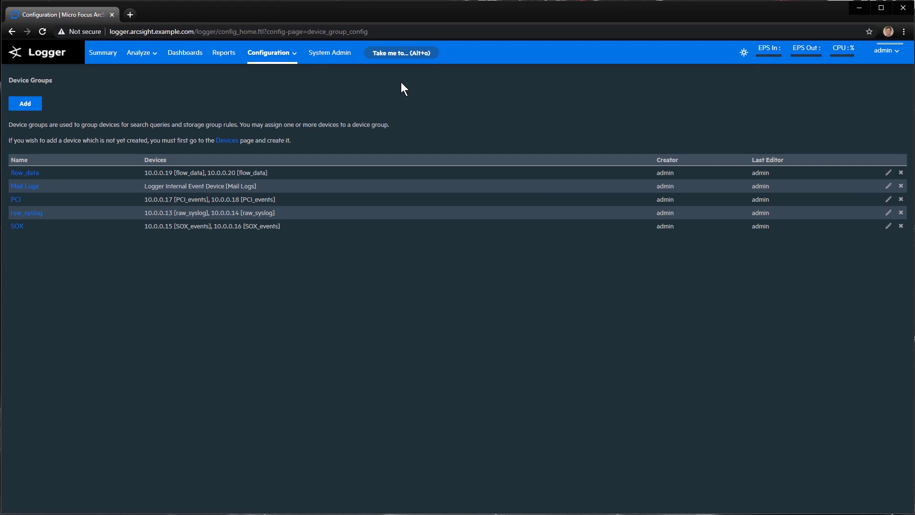
In the PCI device group, additionally select devices 10.0.0.13, 10.0.0.14, 10.0.0.19 and 10.0.0.20, and cancel the edit
left_click(18, 201)
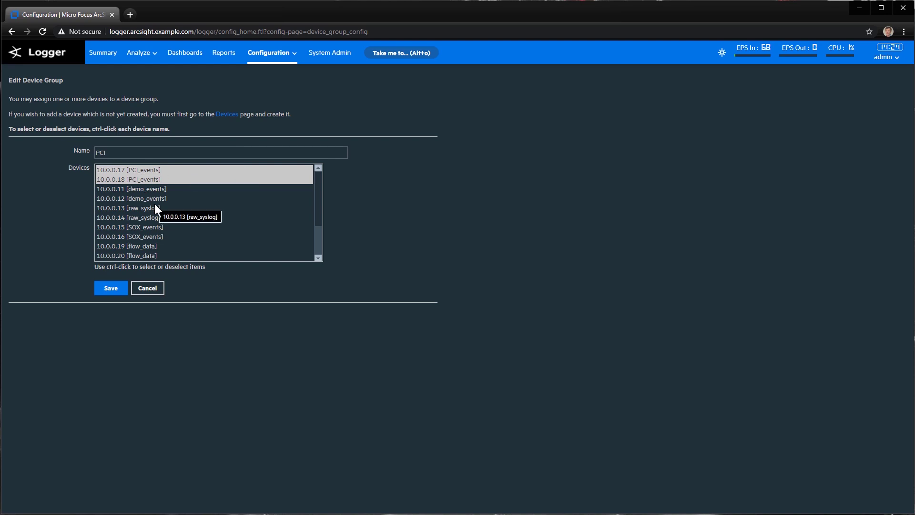
left_click(138, 208, "ctrl")
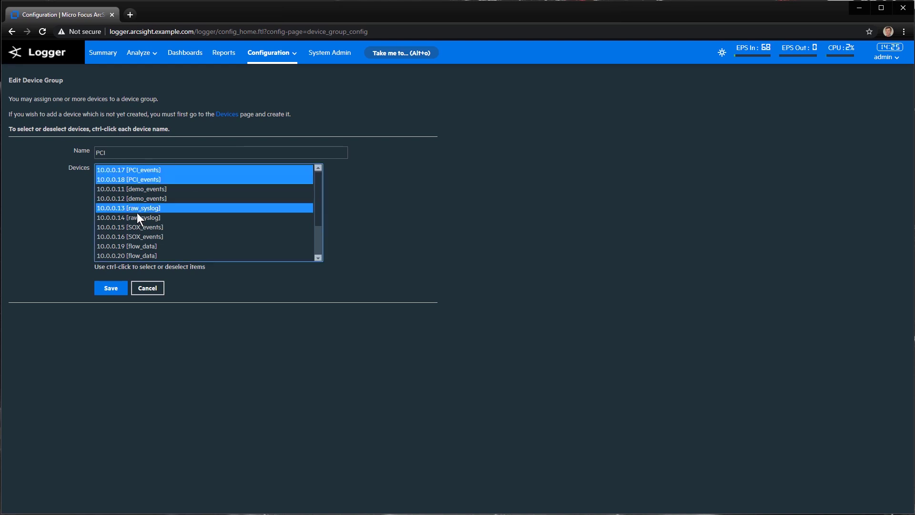
left_click(136, 216, "ctrl")
left_click(130, 246, "ctrl")
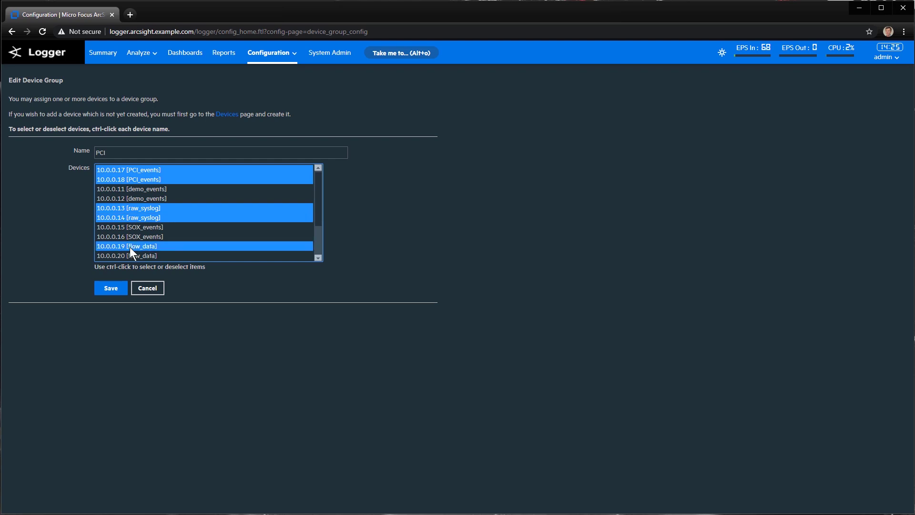
left_click(130, 256, "ctrl")
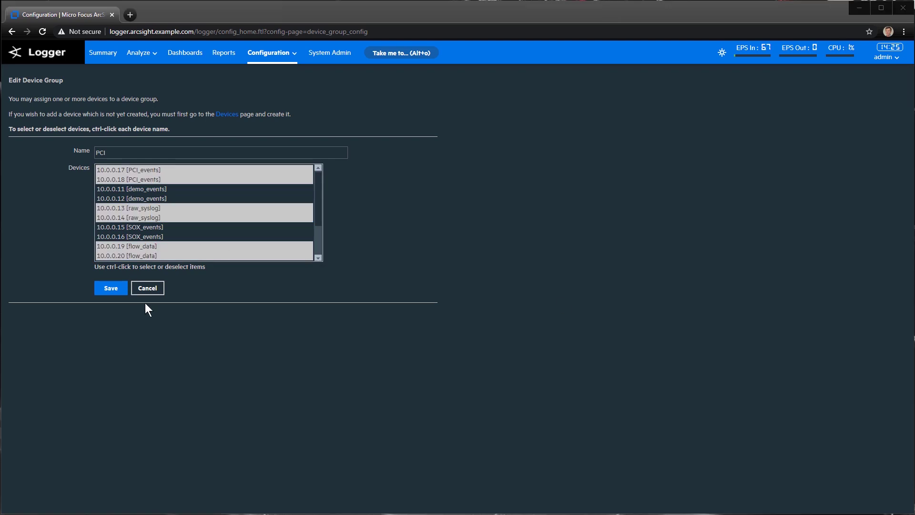
left_click(148, 289)
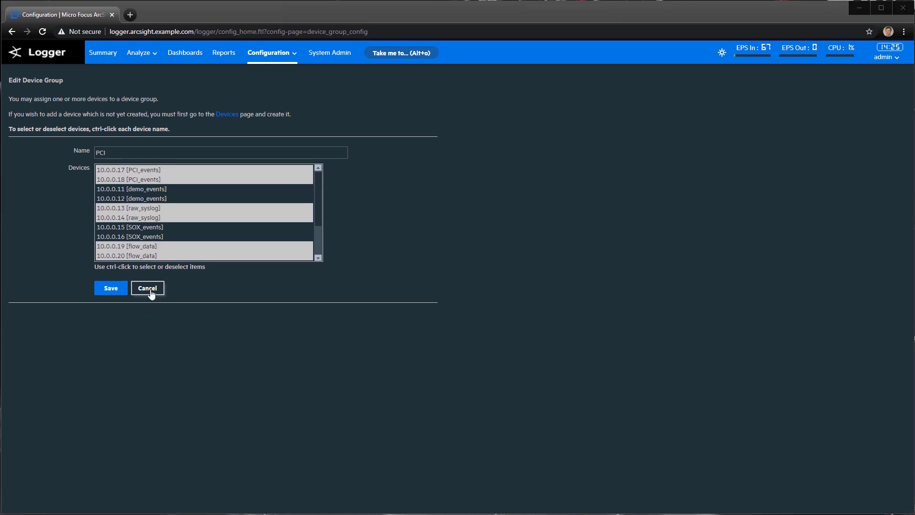
left_click(504, 89)
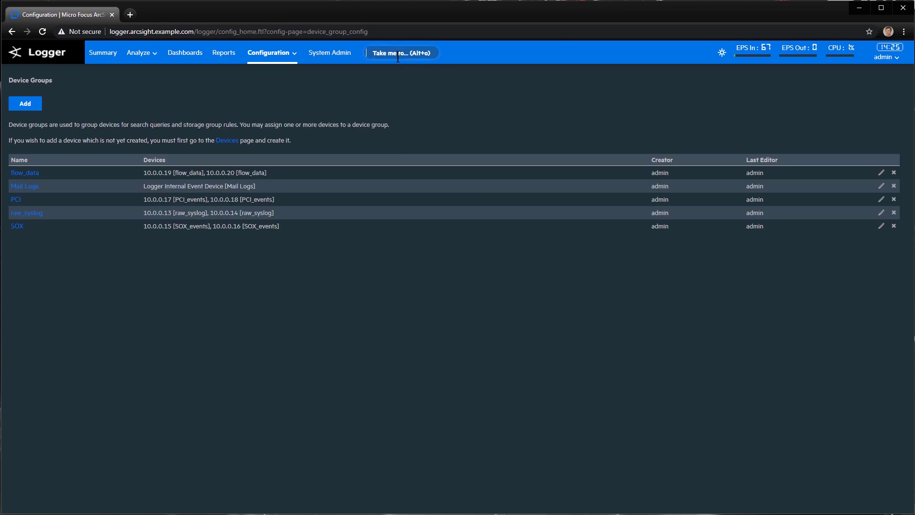
Go to the Storage Rules page to review how device groups map to storage groups and their priorities
left_click(397, 52)
type("stor")
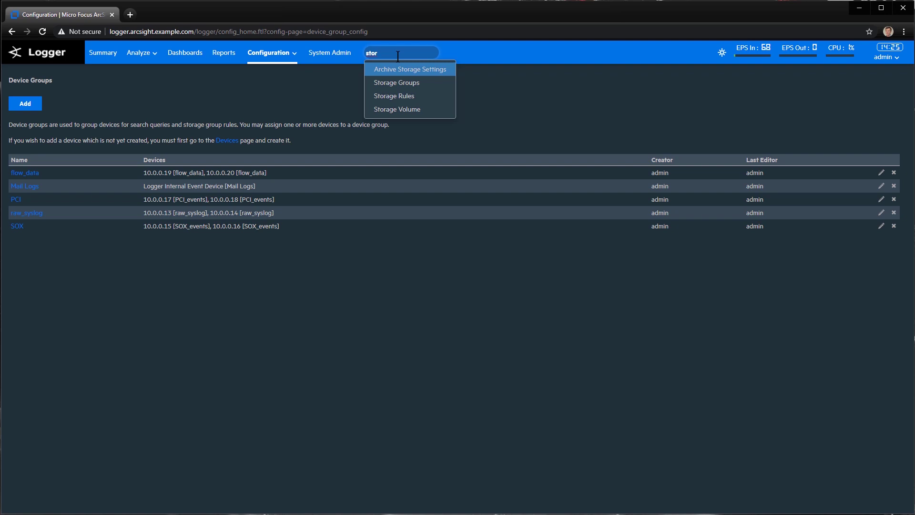
left_click(397, 97)
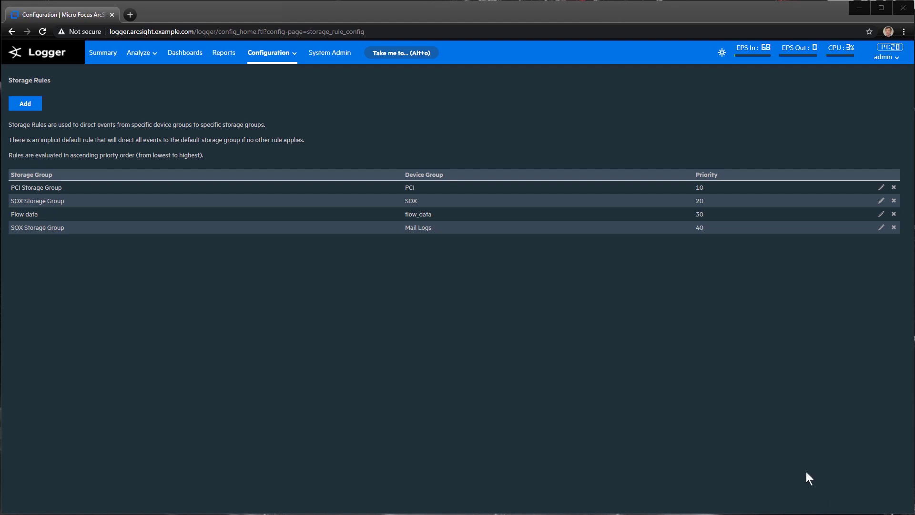
Go to the Storage Groups page to review each group's retention ages and allocated space
left_click(424, 57)
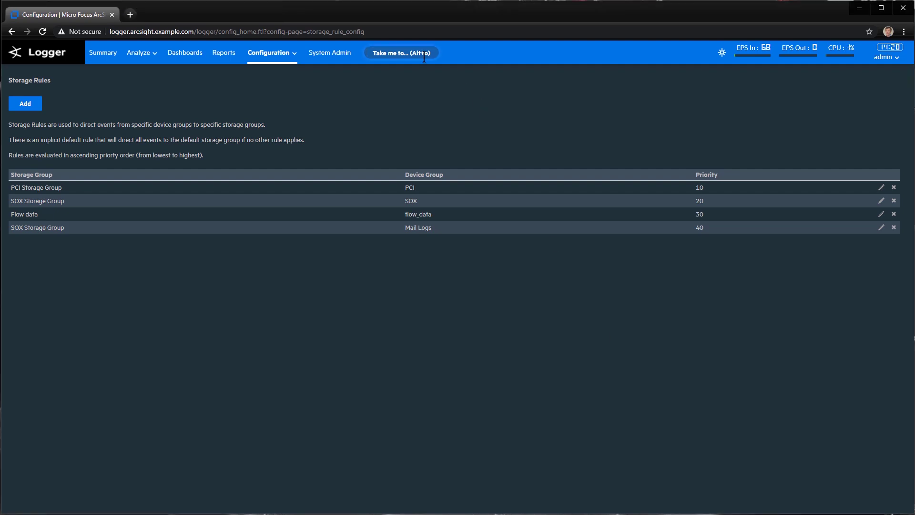
type("stor")
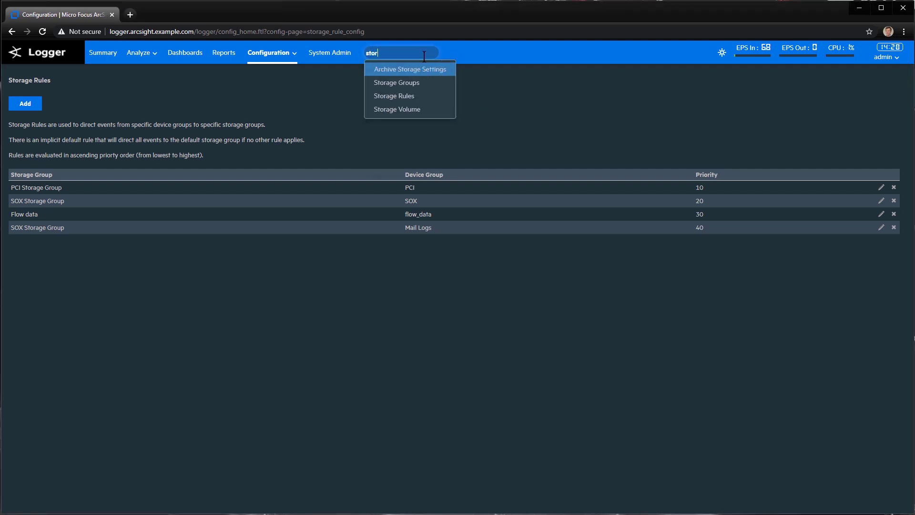
left_click(390, 84)
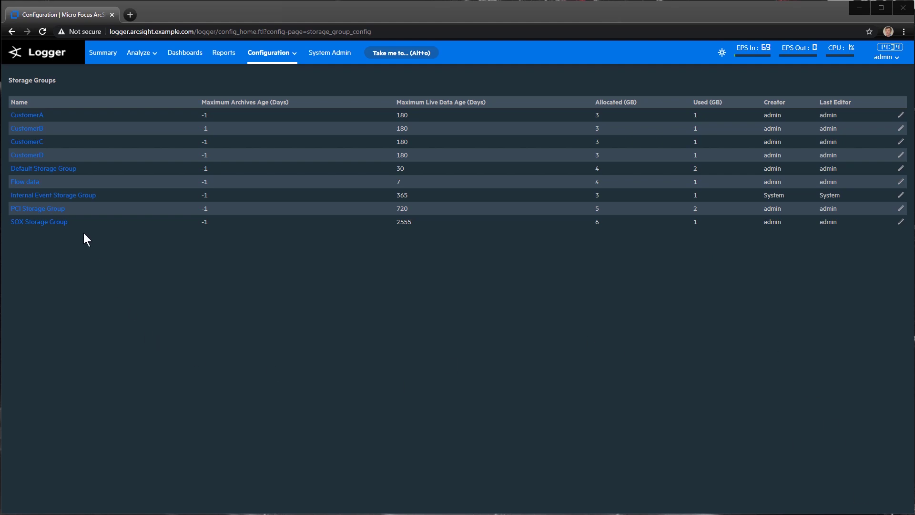
Open the PCI Storage Group for editing and examine its maximum live data age, allocation and archive age fields
left_click(20, 209)
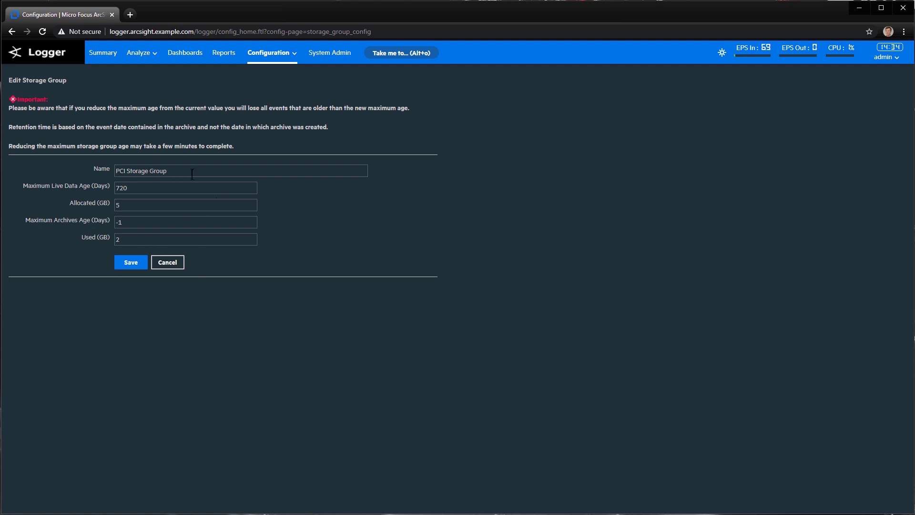
mouse_move(212, 225)
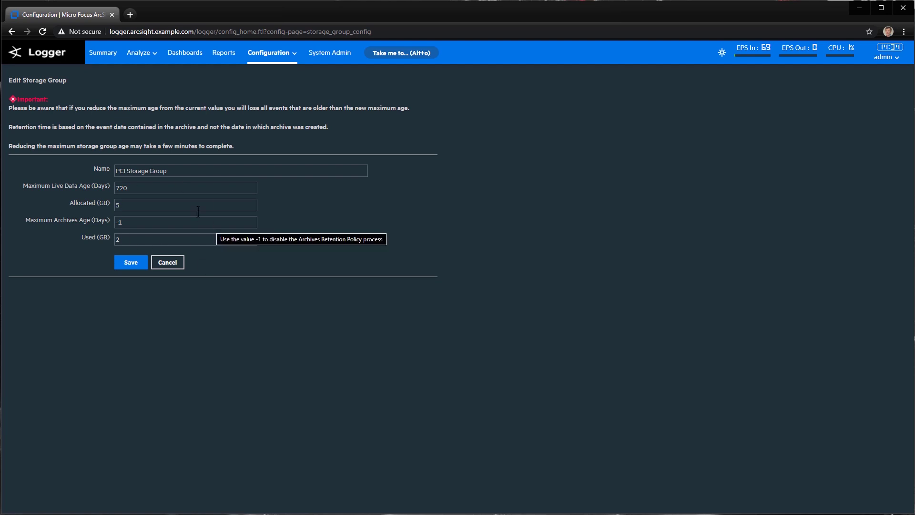
left_click(138, 186)
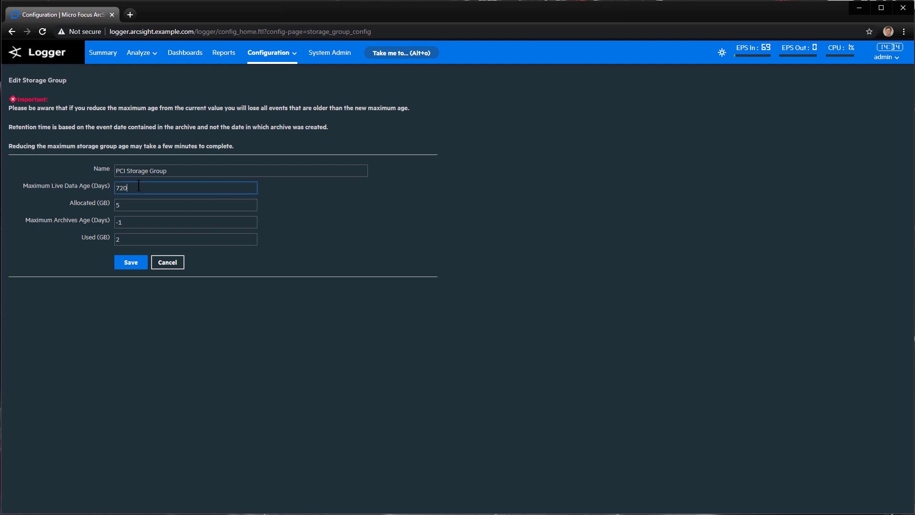
left_click(137, 208)
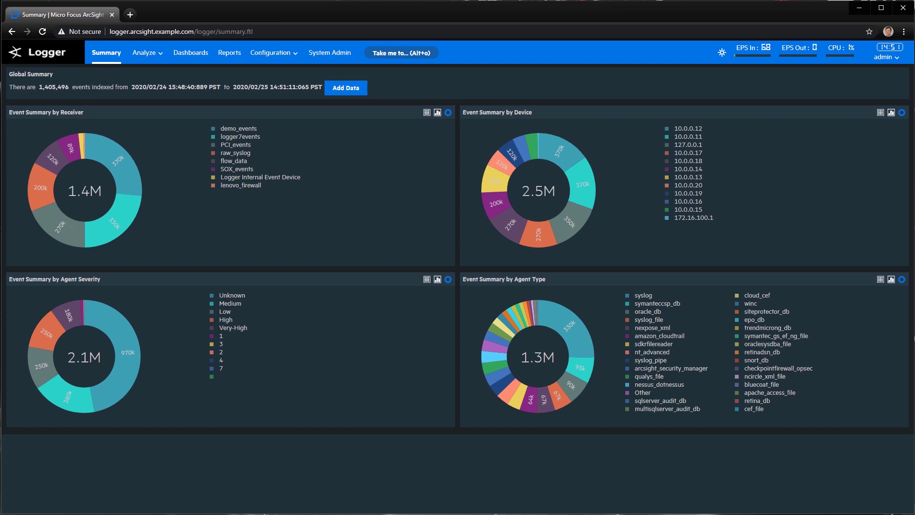
Open Classic Search, collapse the list of active searches, and run an empty query over the last 30 minutes
left_click(141, 58)
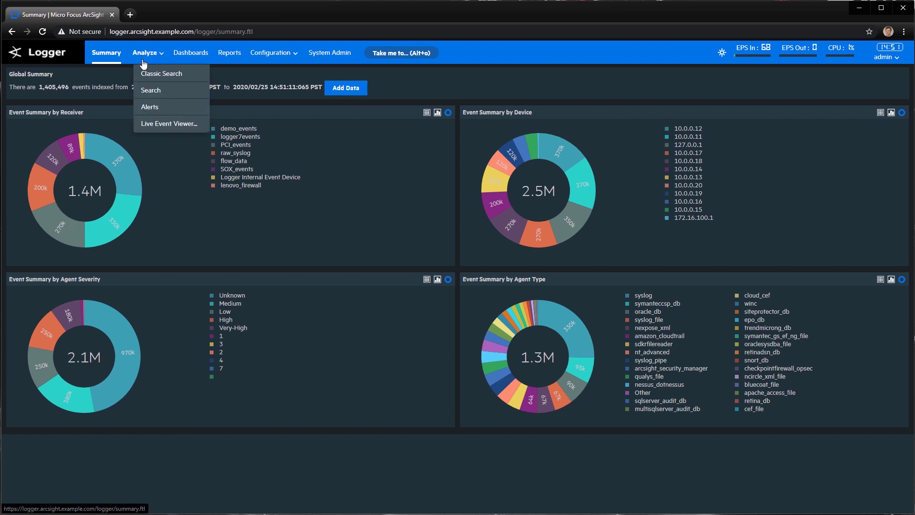
left_click(158, 73)
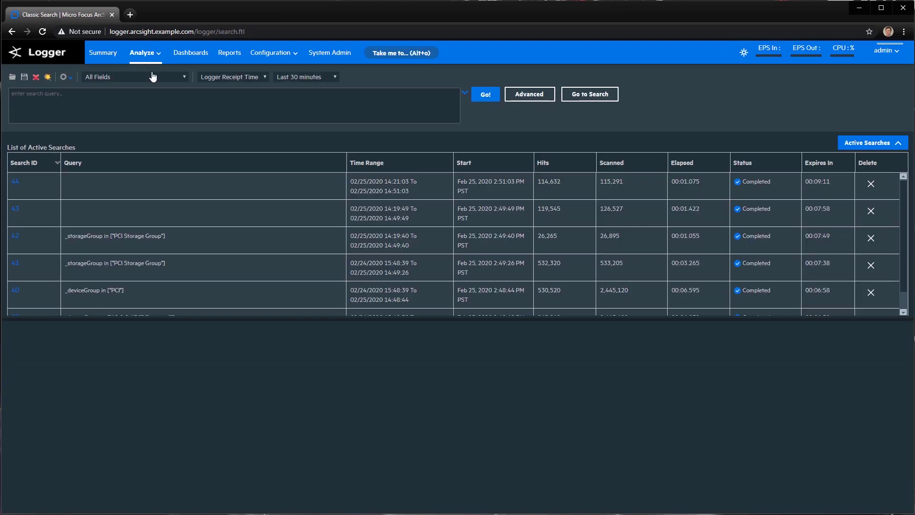
left_click(892, 145)
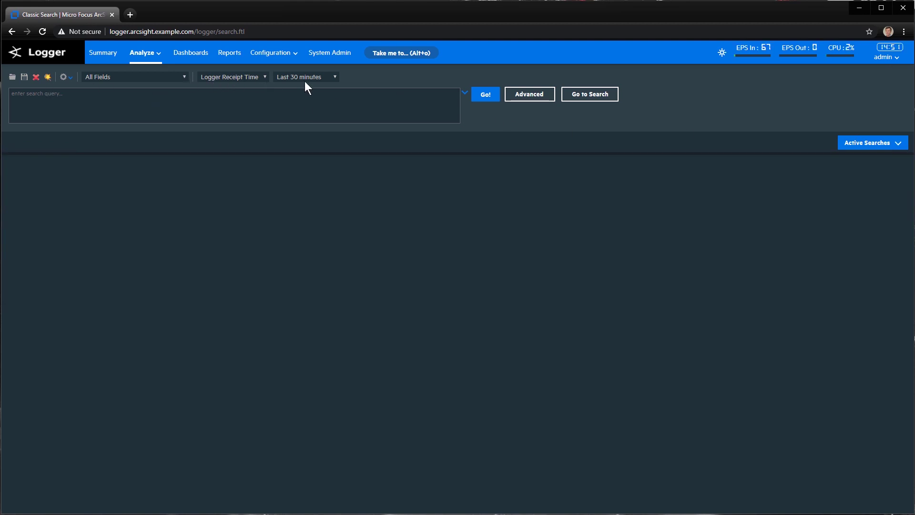
left_click(484, 95)
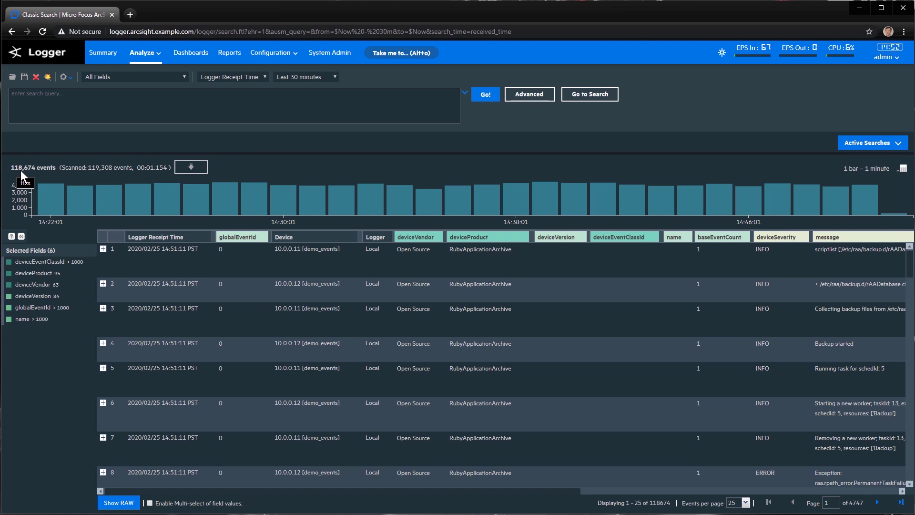
Search the last 30 minutes of events with the query _storageGroup in ["PCI Storage Group"]
left_click(69, 93)
type("_storageGroup in [\"PC Storage Group\"]")
left_click(68, 93)
type("I")
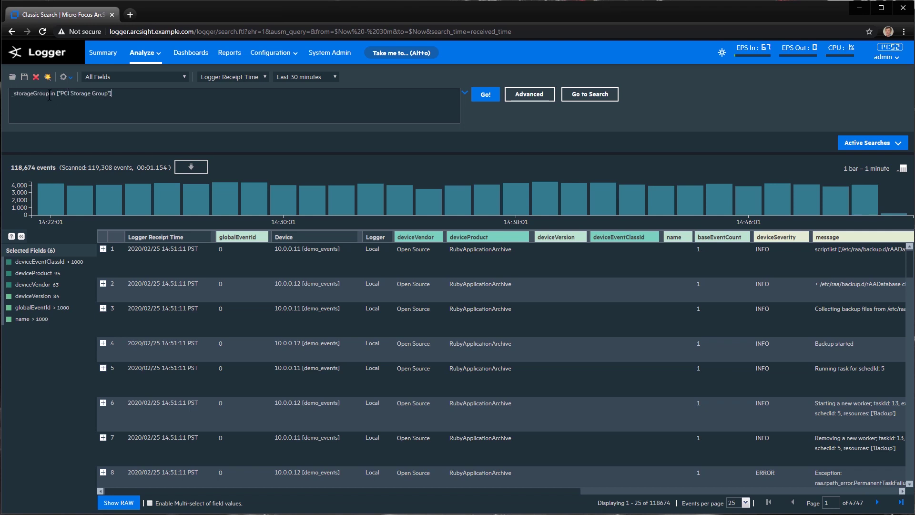
double_click(50, 94)
left_click(148, 93)
left_click_drag(144, 97, 8, 95)
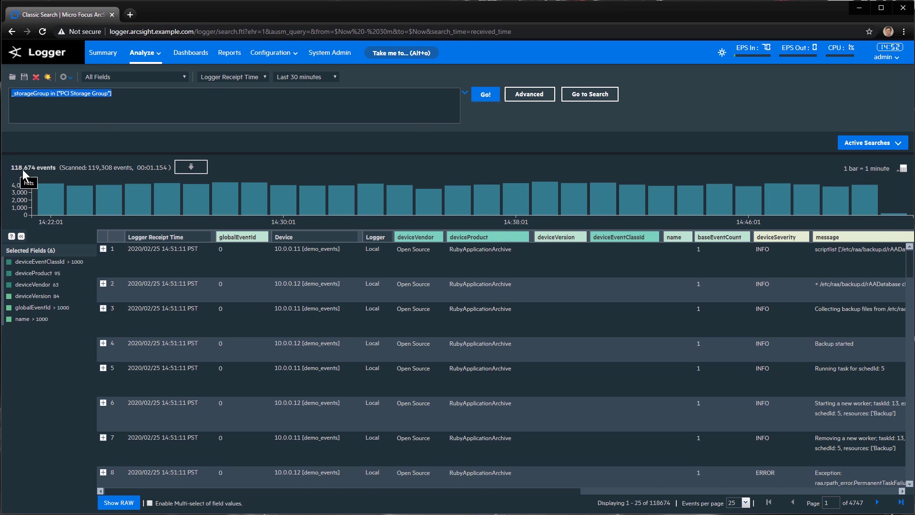
left_click(488, 98)
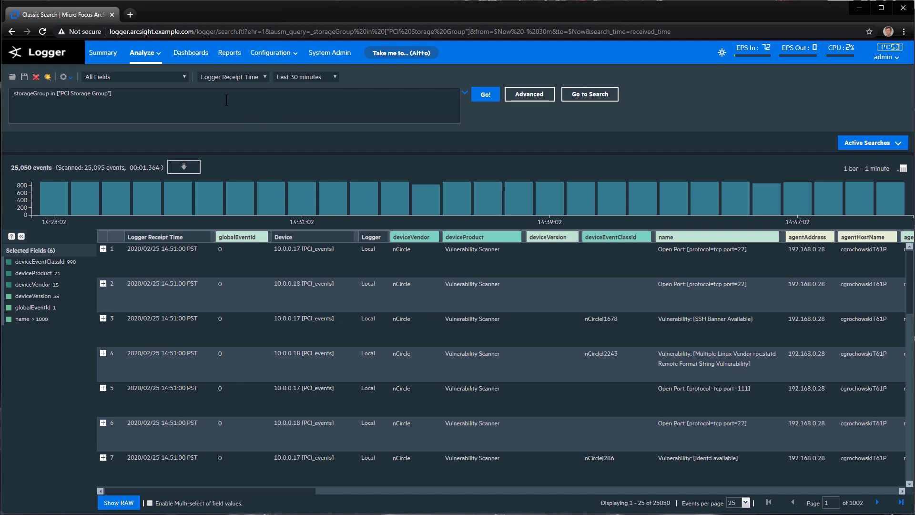
Append | top sourceAddress to the PCI Storage Group query and run it
type("| top")
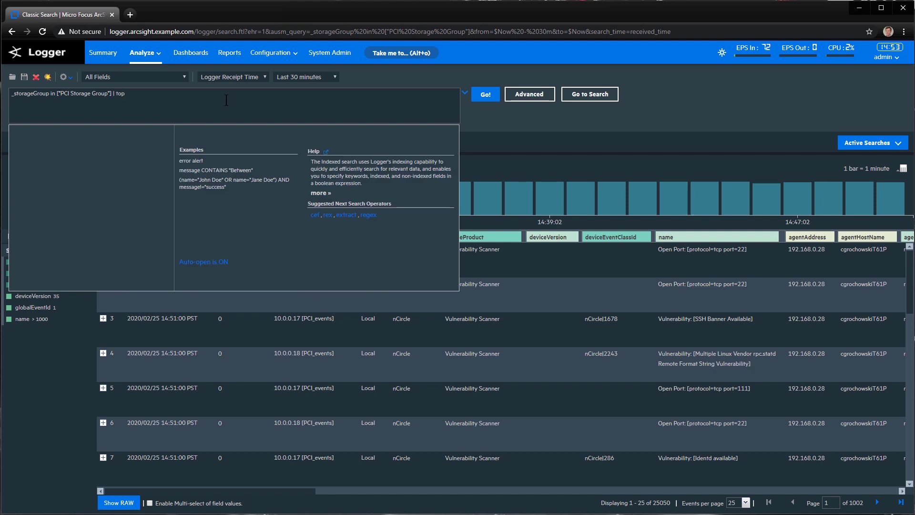
type(" surceAd")
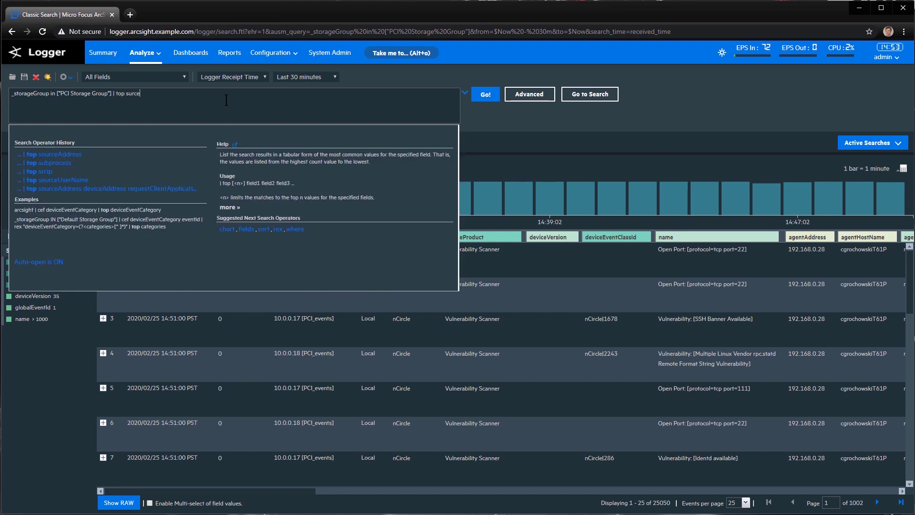
key("BackSpace")
key("BackSpace")
key("BackSpace")
key("BackSpace")
key("BackSpace")
key("BackSpace")
type("ourceAddress")
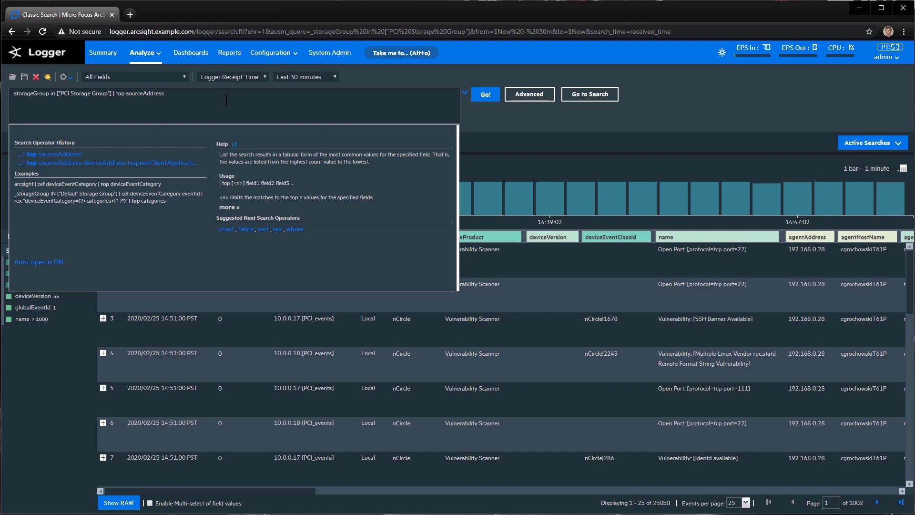
key("Return")
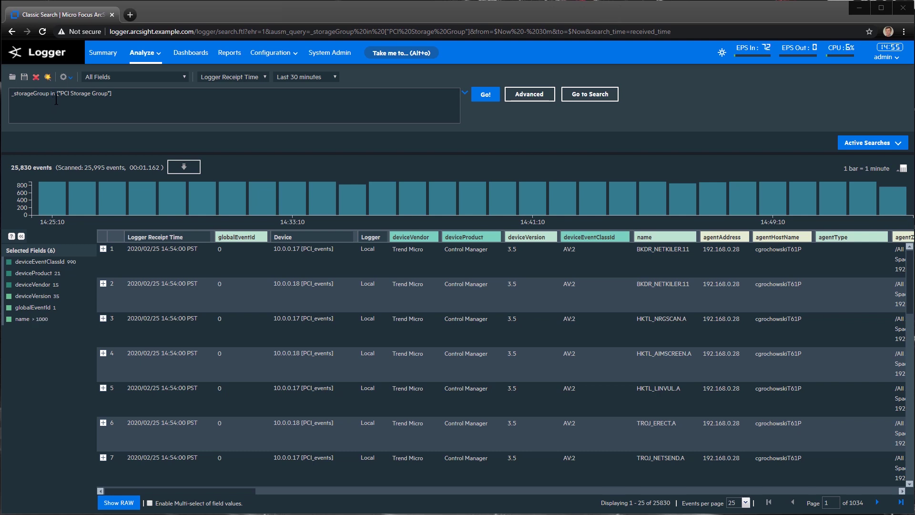
Extend the query to _storageGroup in ["PCI Storage Group", "SOX Storage Group"] and run the search
left_click_drag(60, 93, 112, 93)
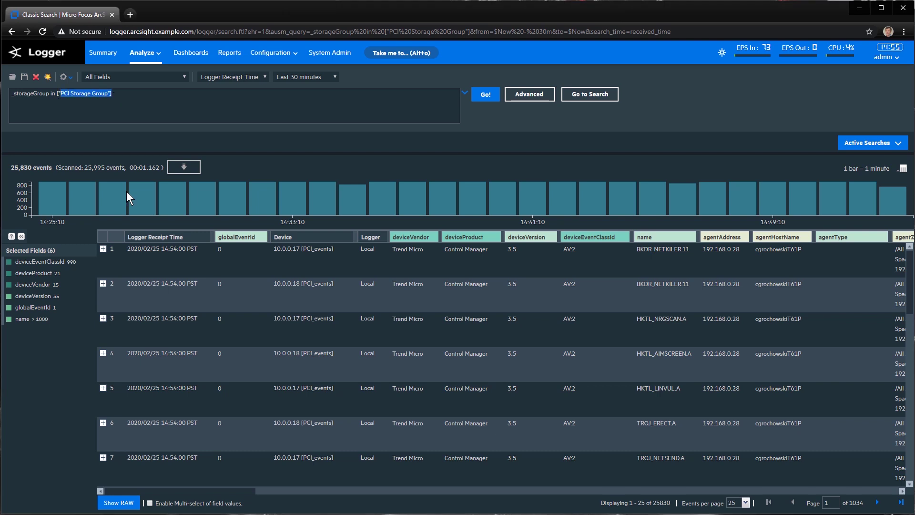
key("Right")
key("BackSpace")
type(", , \"SOX Storage Group")
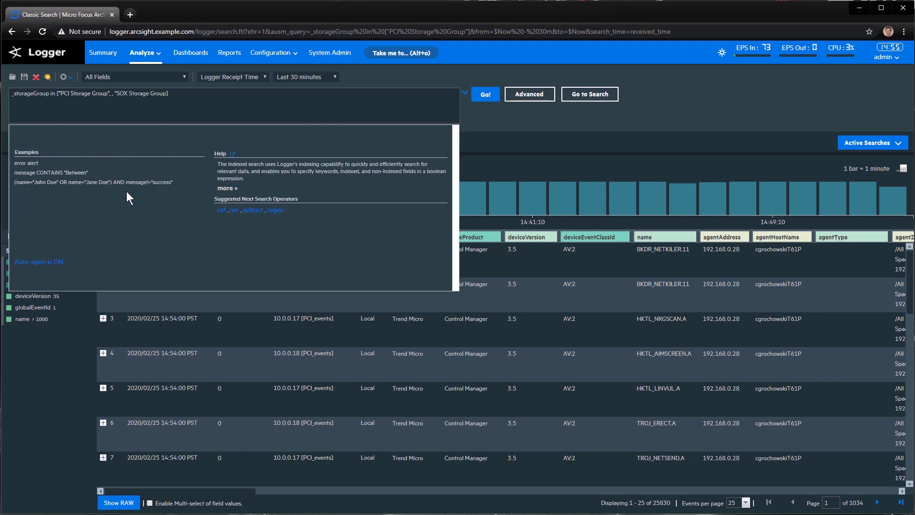
type("\"")
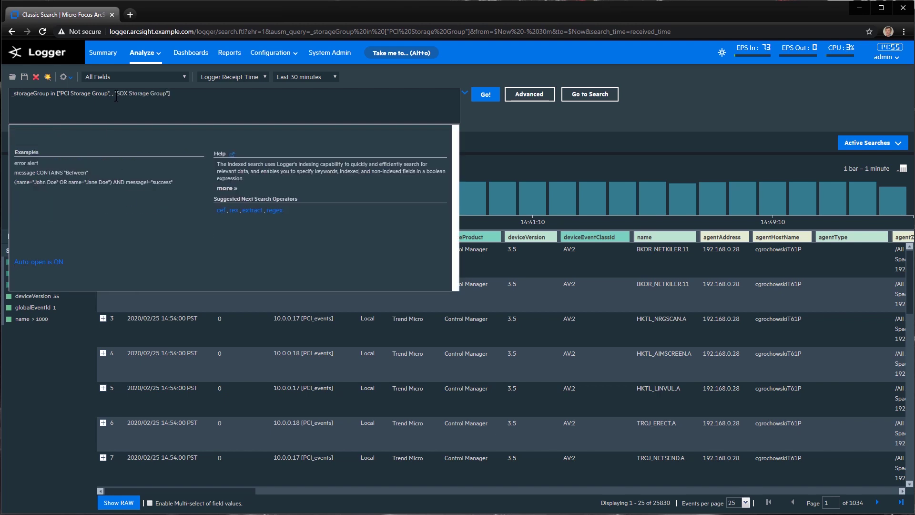
key("BackSpace")
key("BackSpace")
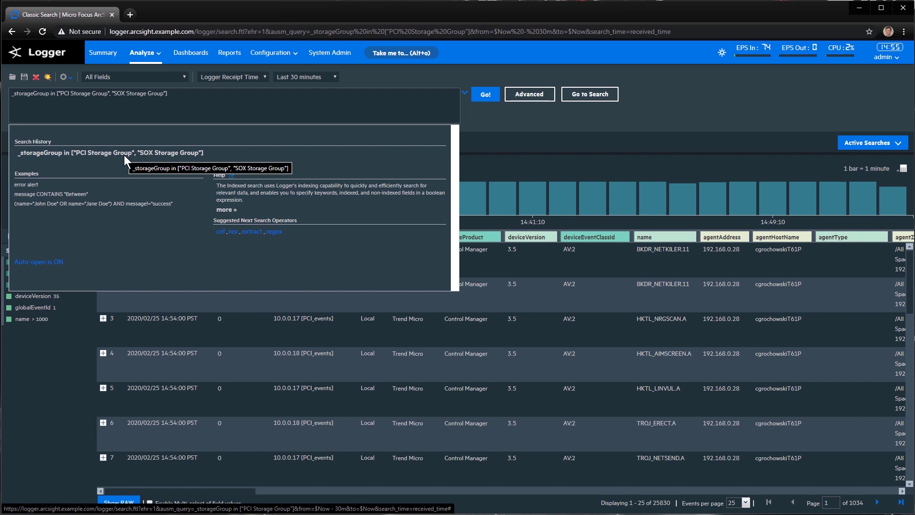
left_click(492, 100)
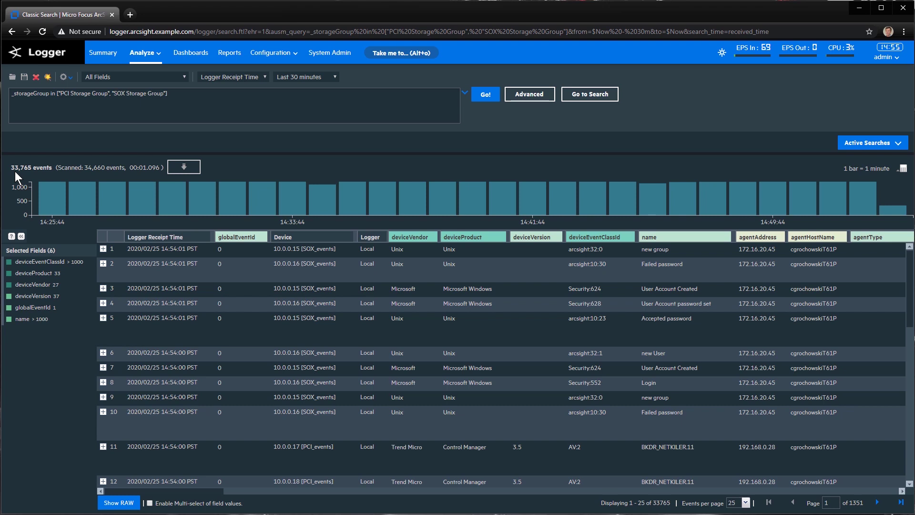
Remove PCI Storage Group from the query and run the search on SOX Storage Group only
left_click_drag(58, 93, 111, 97)
key("BackSpace")
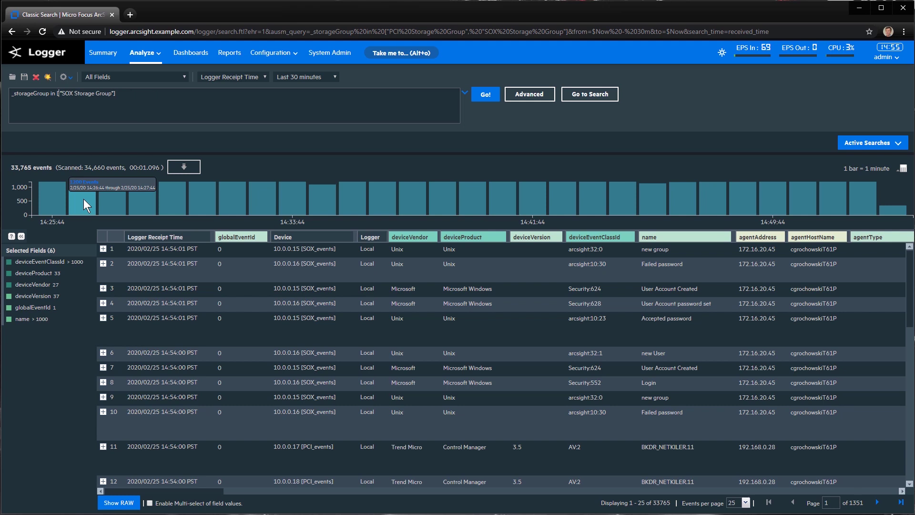
key("Delete")
key("Return")
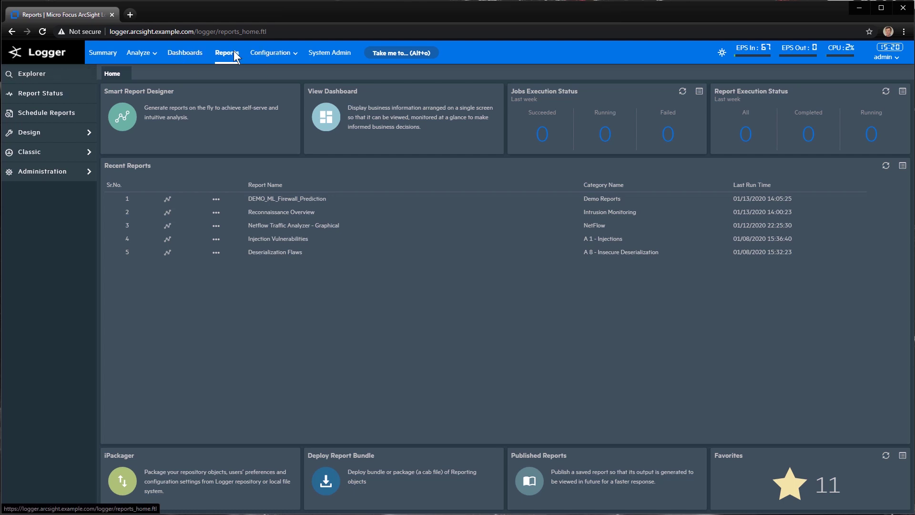
Open the PCI General - Executive Report from the report explorer, review its time range and group parameters, and run it
left_click(54, 81)
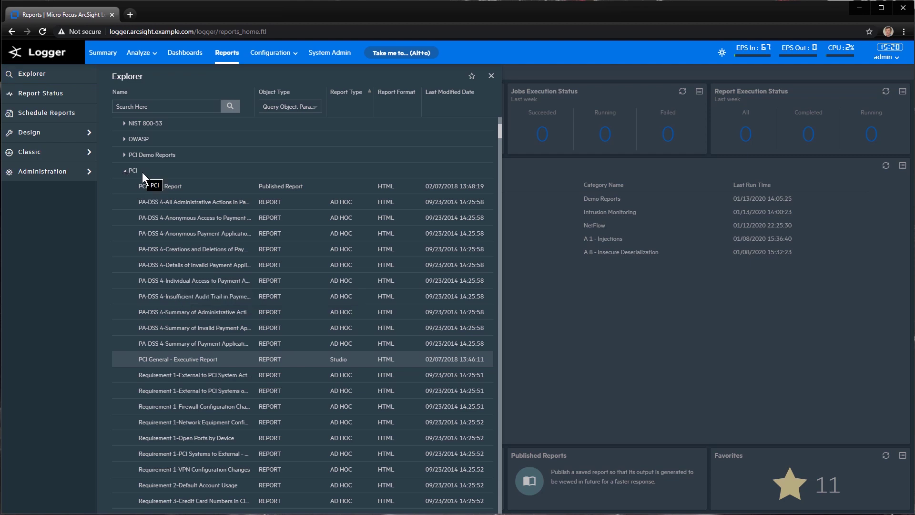
left_click(156, 362)
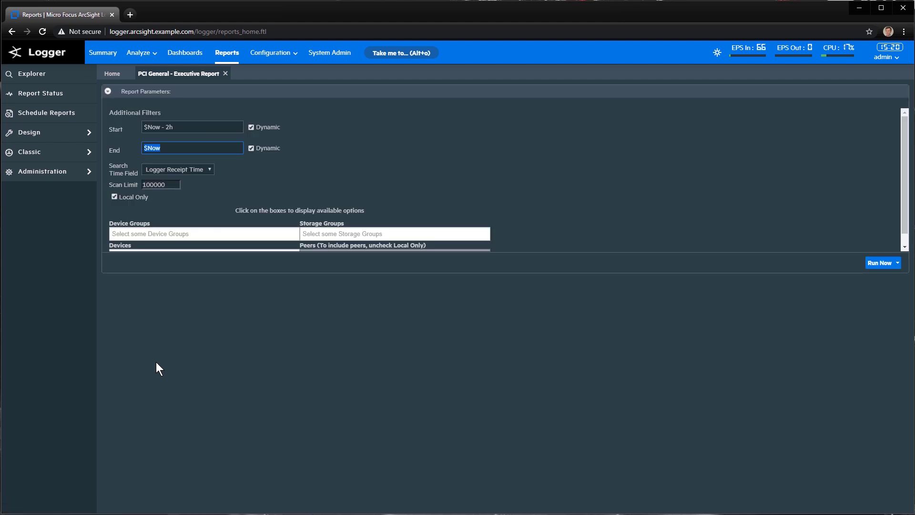
left_click_drag(172, 129, 142, 128)
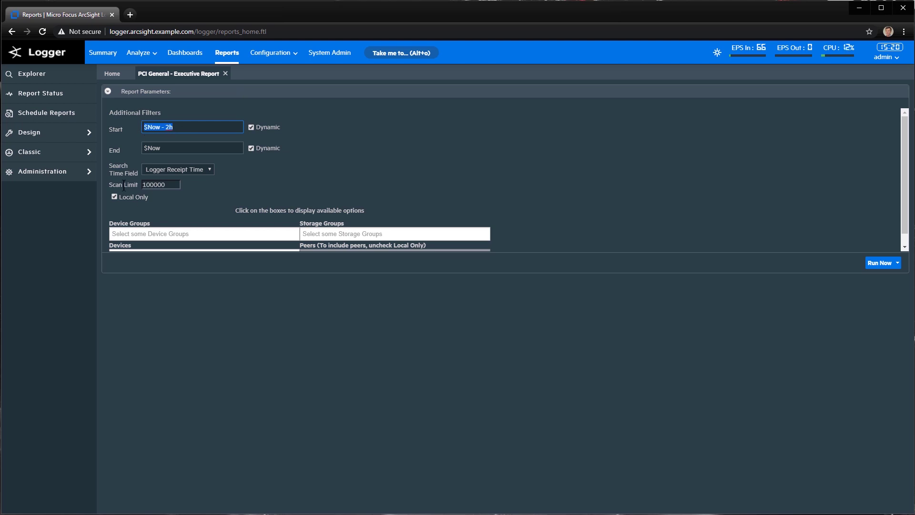
scroll(630, 209, "down", 1)
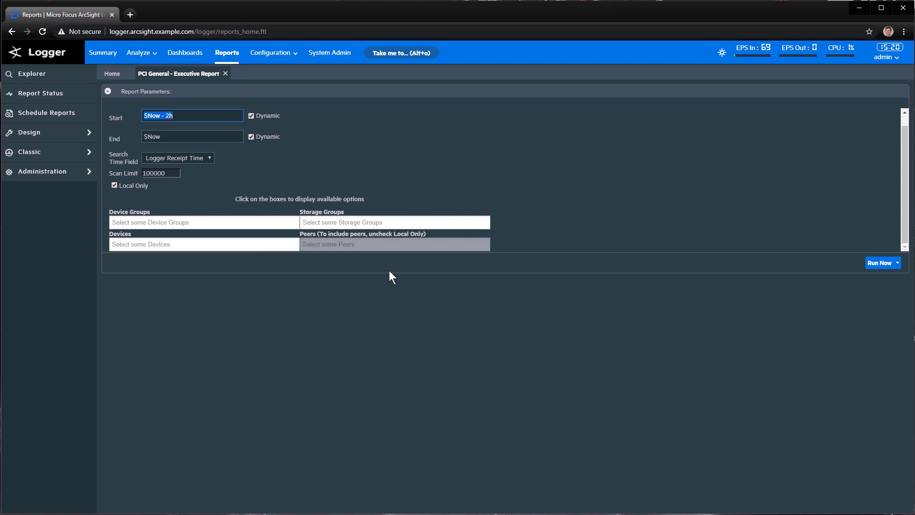
left_click(873, 268)
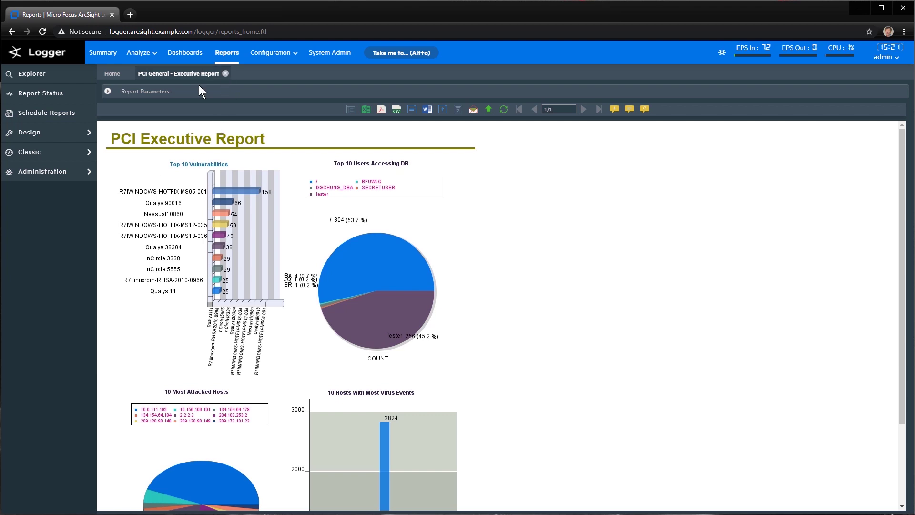
Restrict the executive report's storage groups to PCI Storage Group and run the report again
left_click(147, 91)
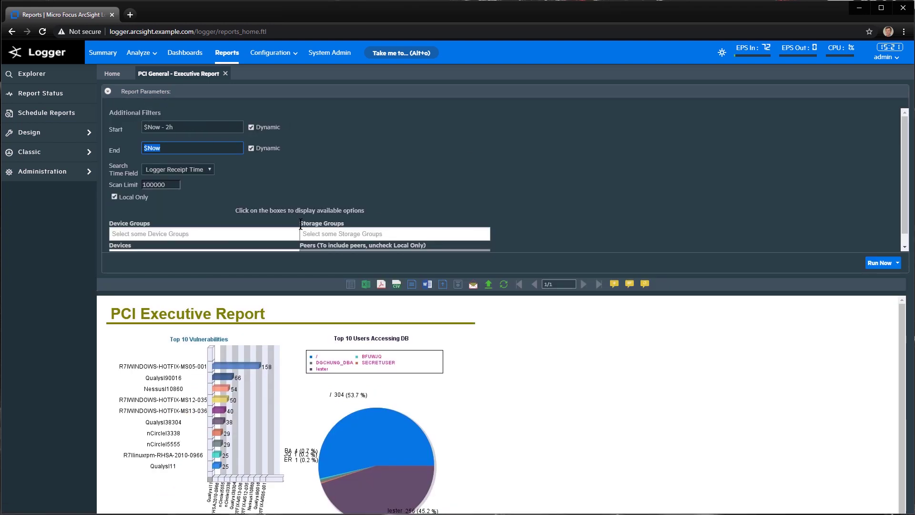
left_click_drag(301, 224, 351, 222)
left_click(344, 234)
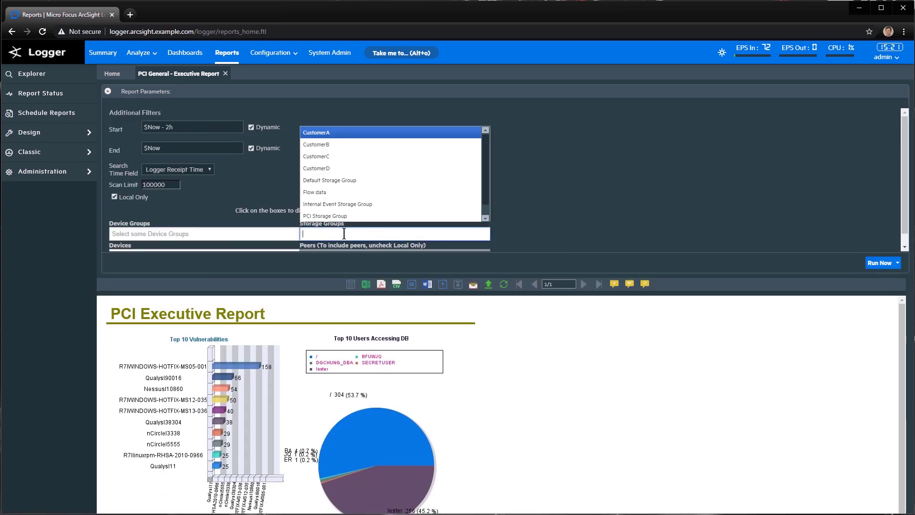
left_click(323, 217)
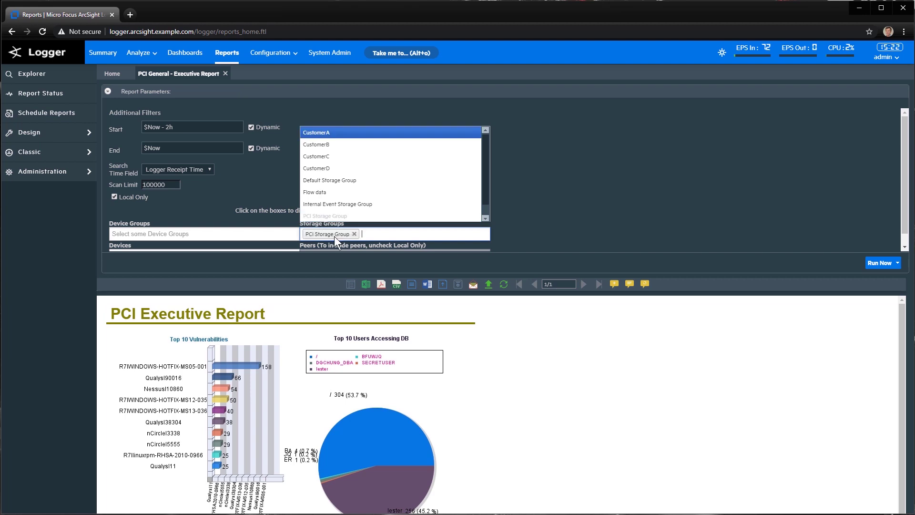
left_click(509, 224)
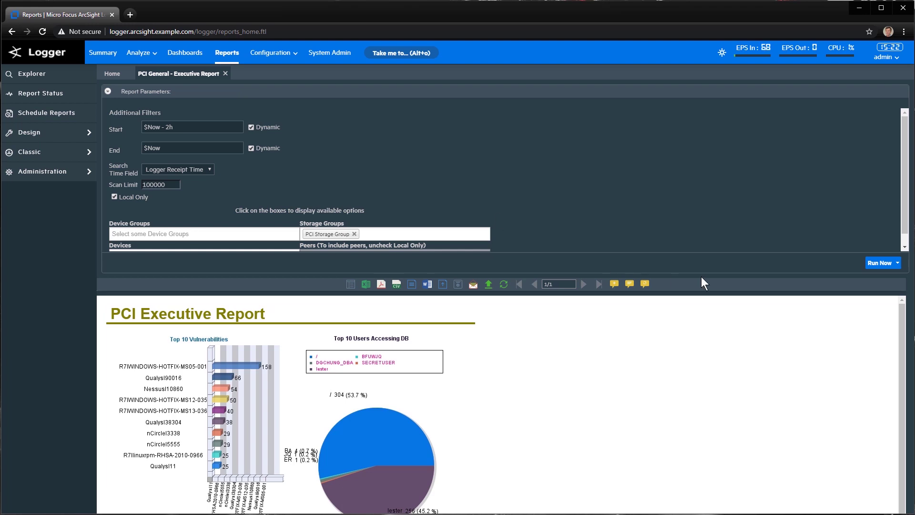
left_click(876, 266)
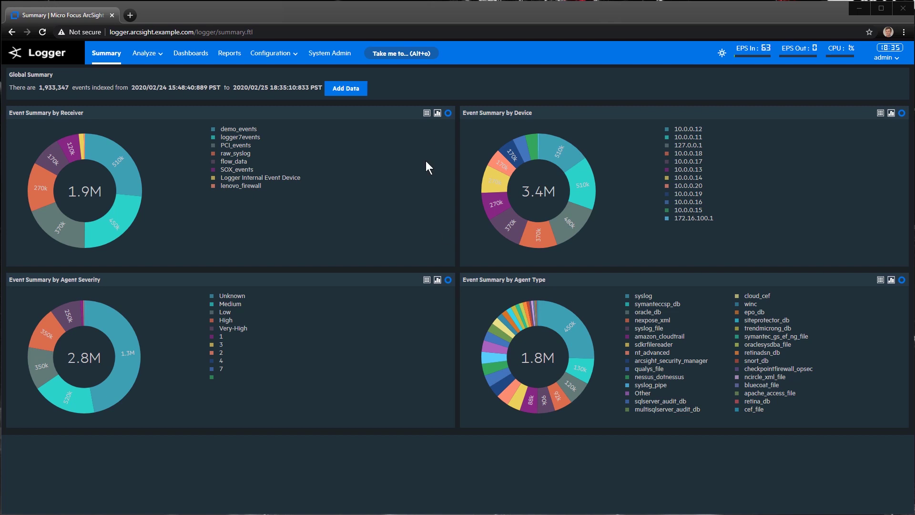
Go to the Search Group Filters page to review the assigned filters, and continue to the Filters page
left_click(399, 52)
type("filt")
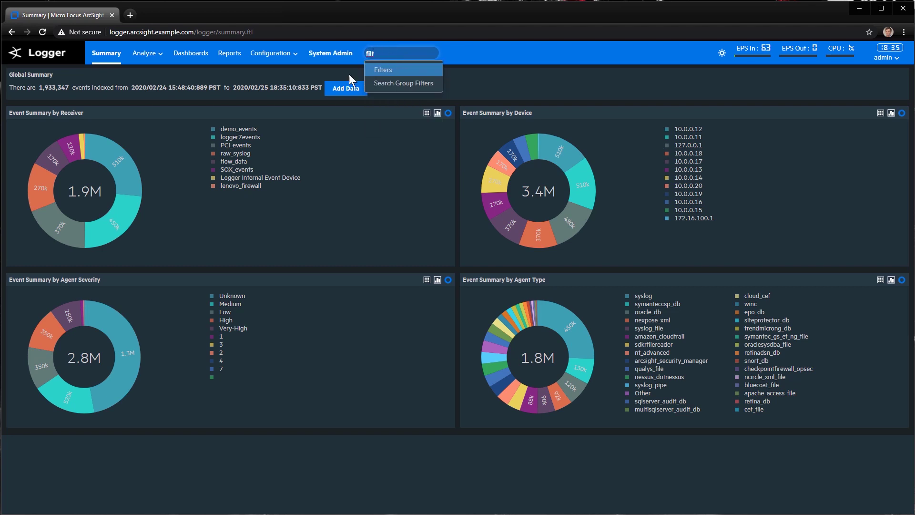
left_click(384, 84)
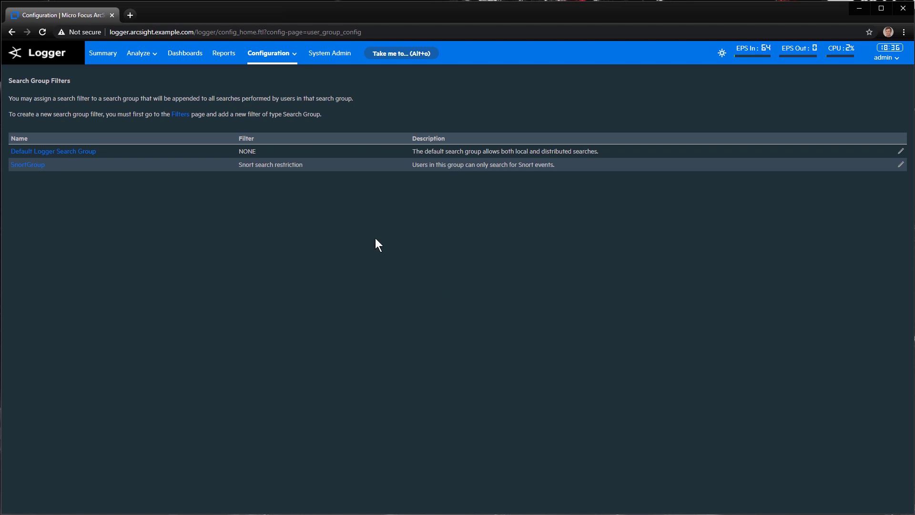
left_click(176, 118)
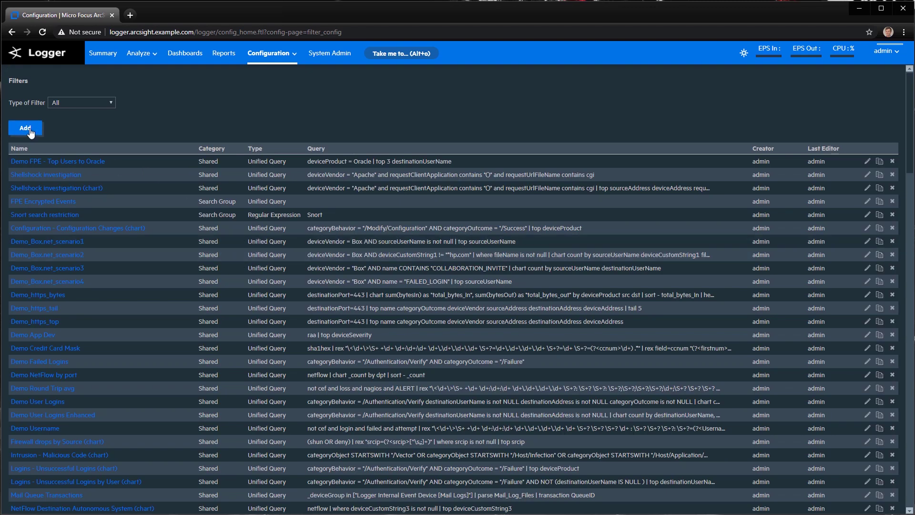
Add a new filter of type Search Group named PCI Filter and proceed to its query settings
left_click(31, 133)
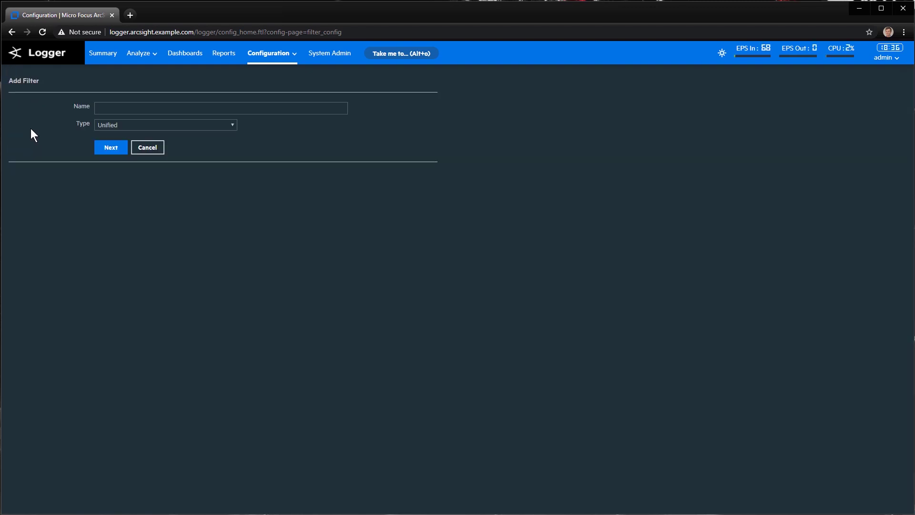
left_click(119, 125)
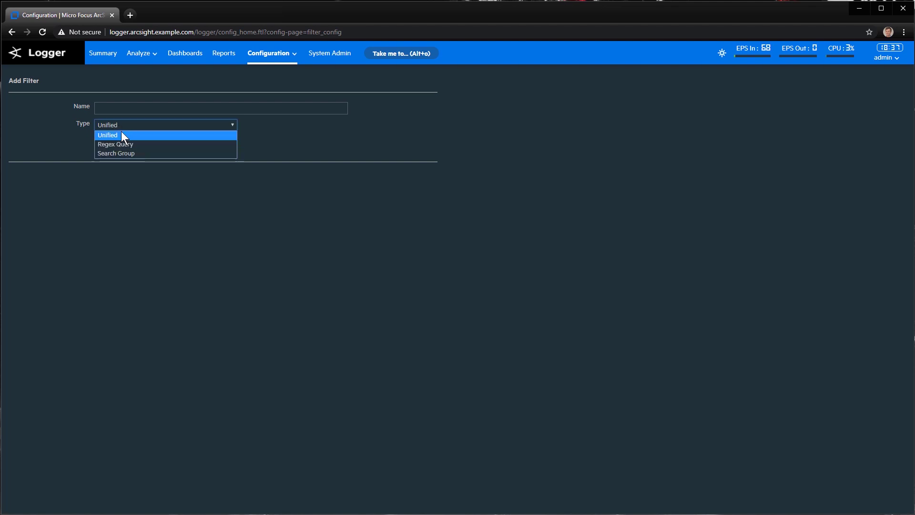
left_click(127, 155)
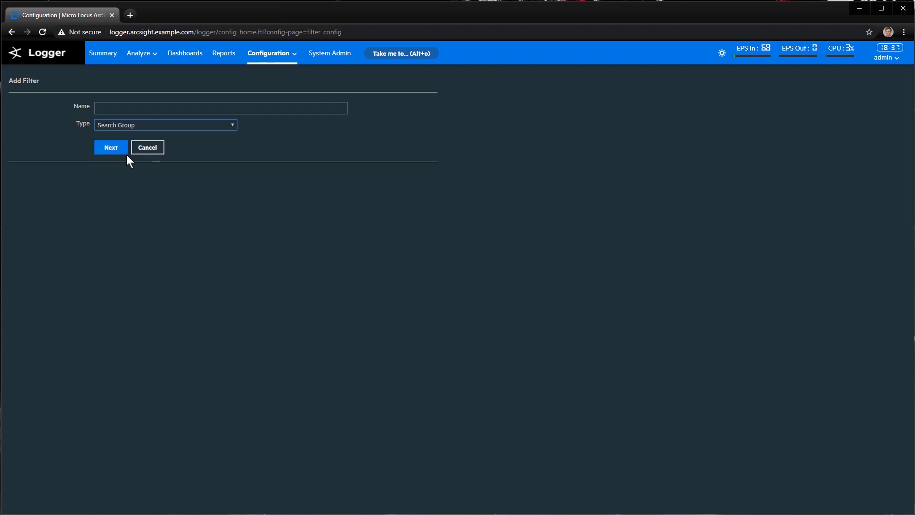
left_click(121, 109)
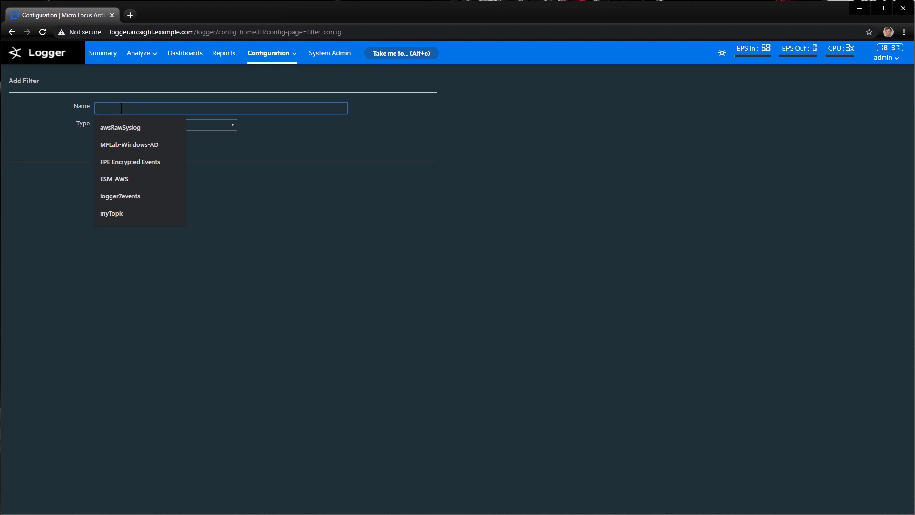
type("PCI Filter")
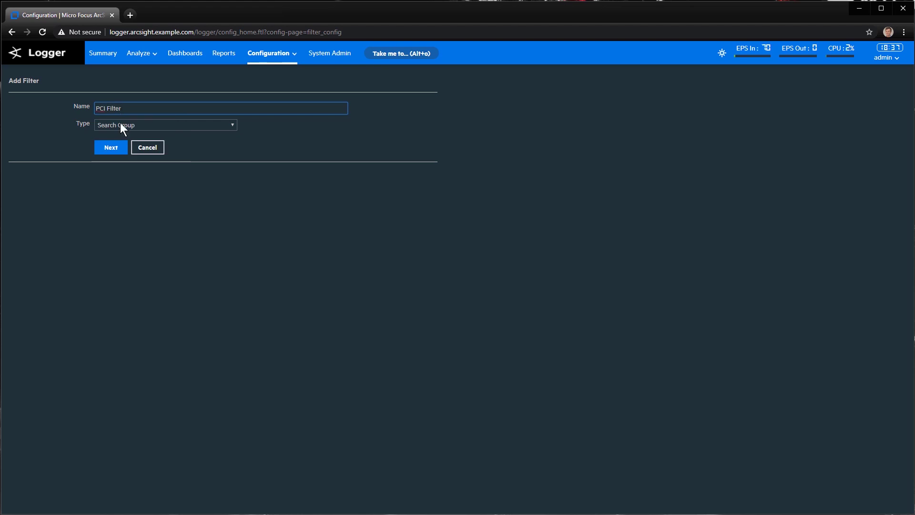
left_click(104, 148)
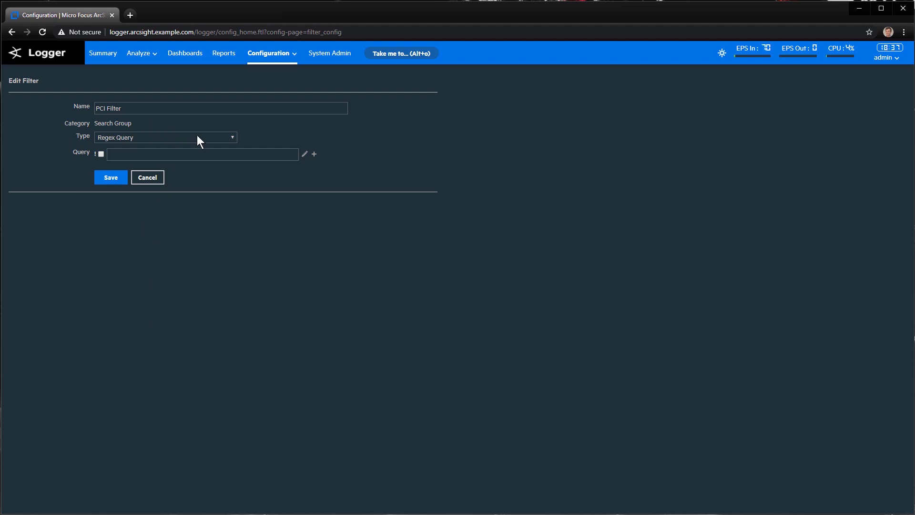
Change the PCI Filter type to Unified, set its query to _storageGroup in ["PCI Storage Group"], and save the filter
left_click(233, 139)
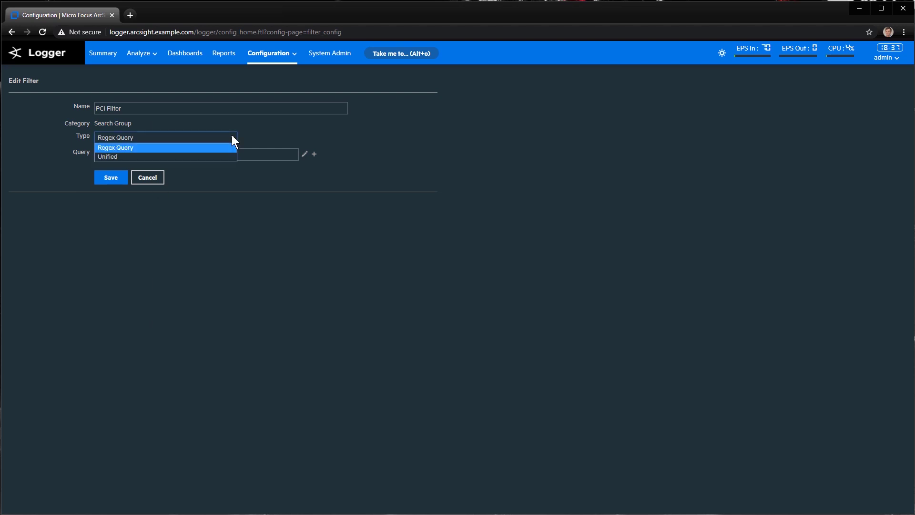
left_click(121, 158)
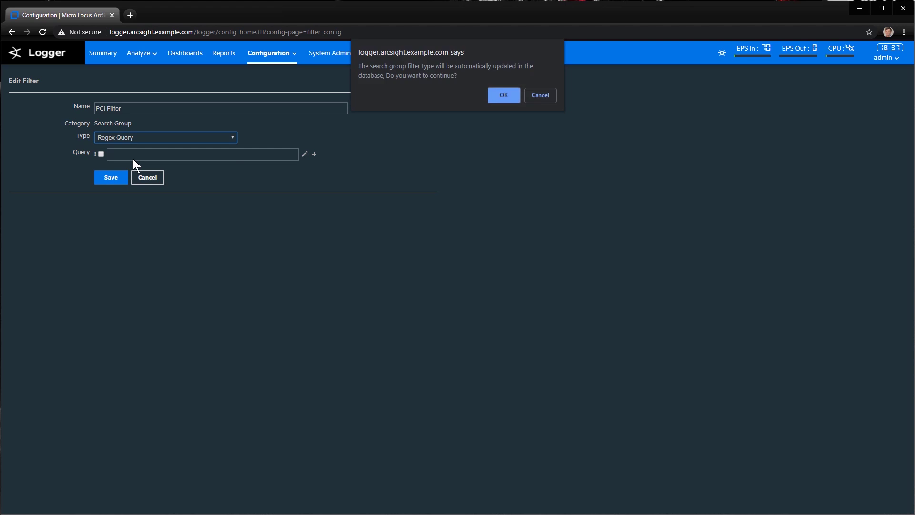
left_click(496, 95)
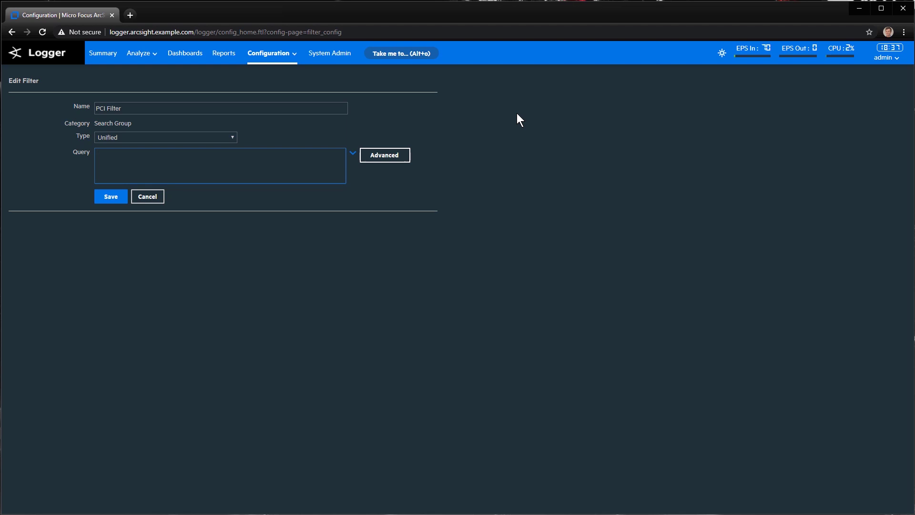
type("_storageGroup in [\"PCI Storage Group\"]")
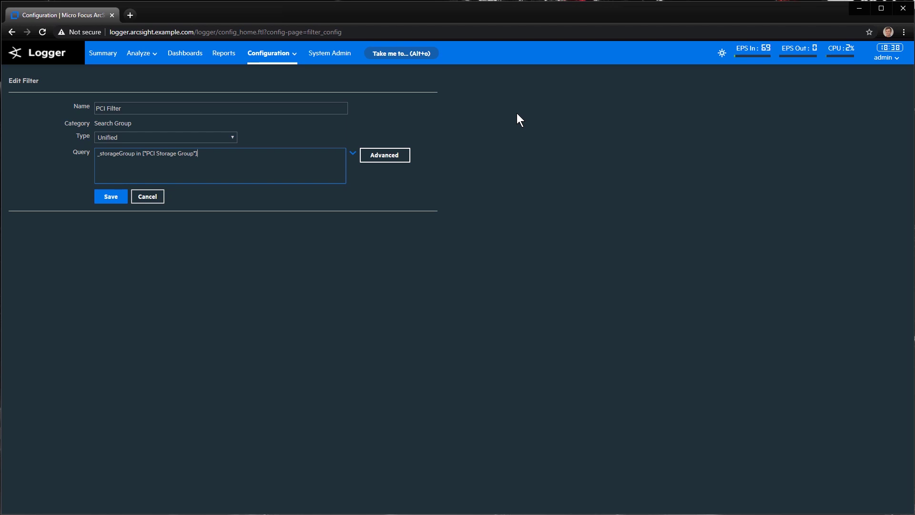
left_click(116, 198)
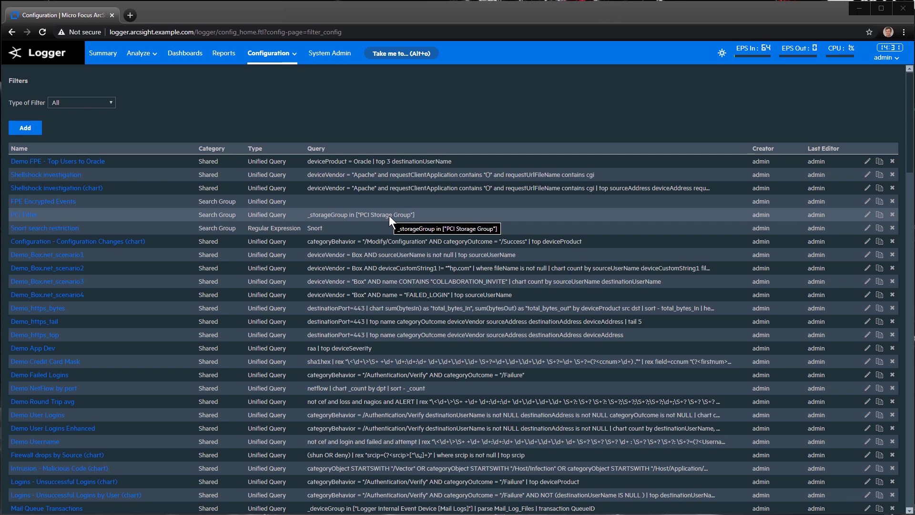
Go to User Management and review the existing users and groups
left_click(402, 53)
type("user")
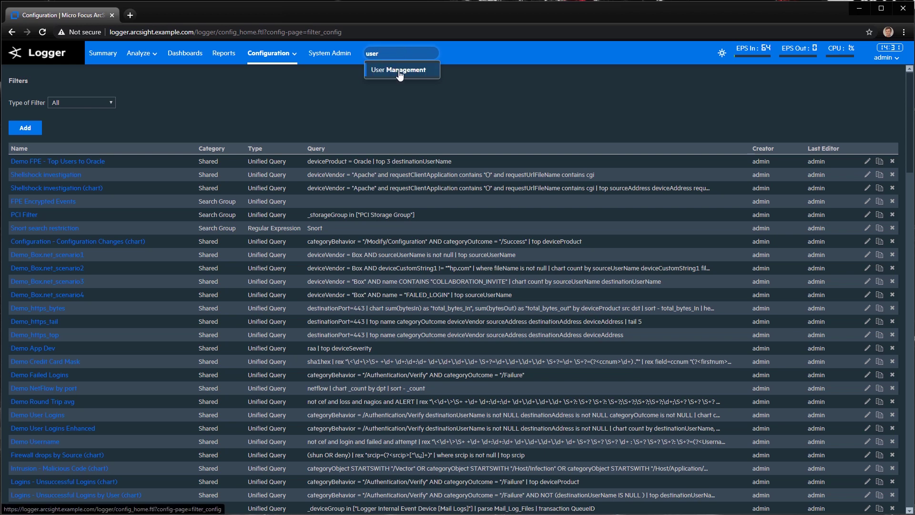
left_click(399, 72)
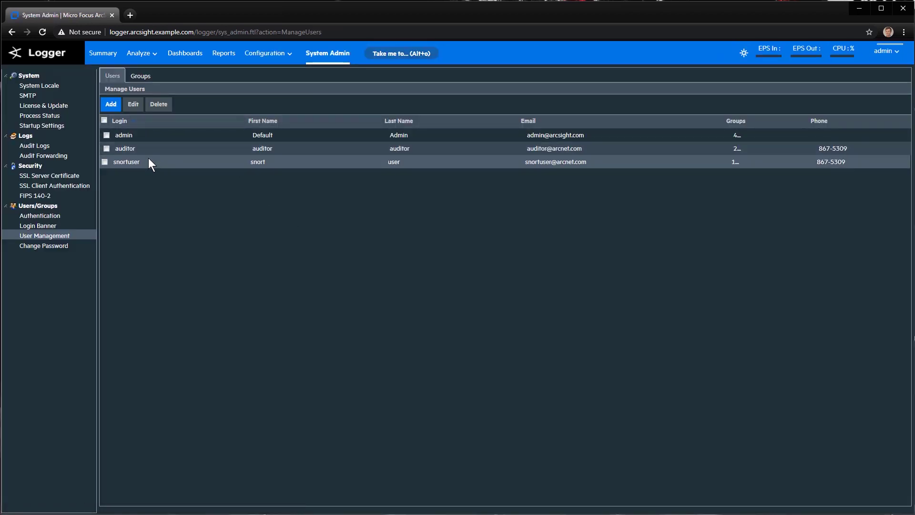
left_click(140, 76)
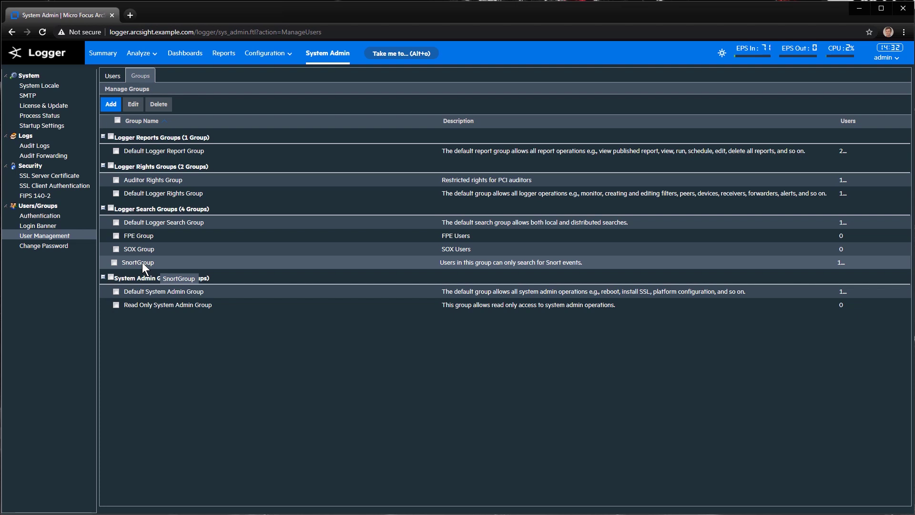
Add a Logger Search group named PCI Group with the description PCI Auditors, review its search rights, and save it
left_click(114, 106)
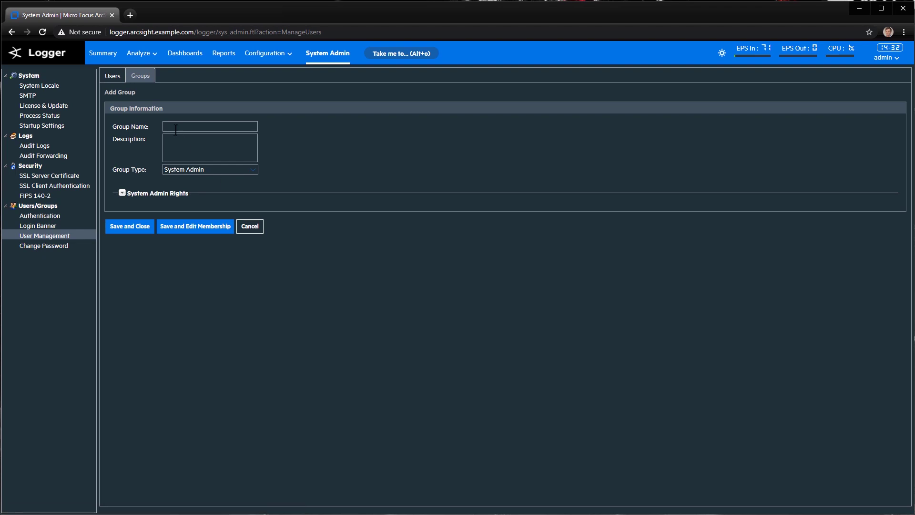
left_click(176, 127)
type("PC")
type("I Group")
type("PCI")
type(" Auditors")
left_click(223, 171)
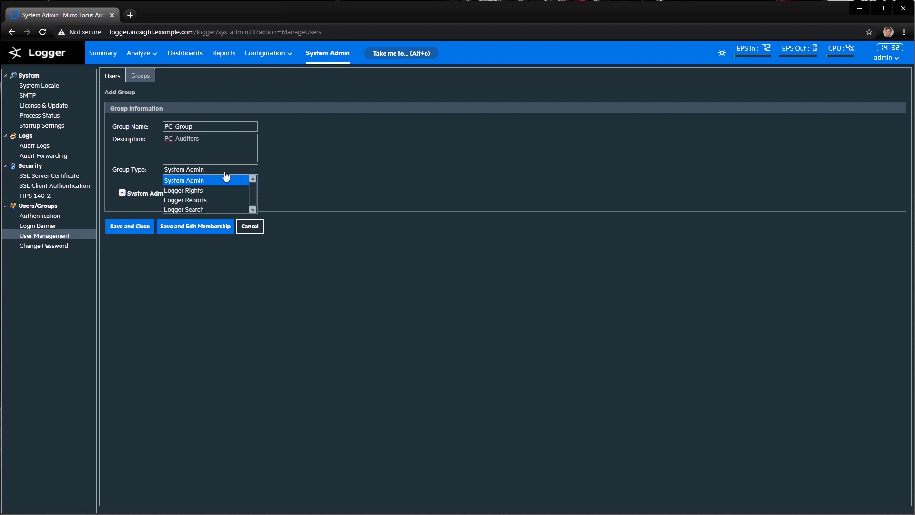
left_click(201, 210)
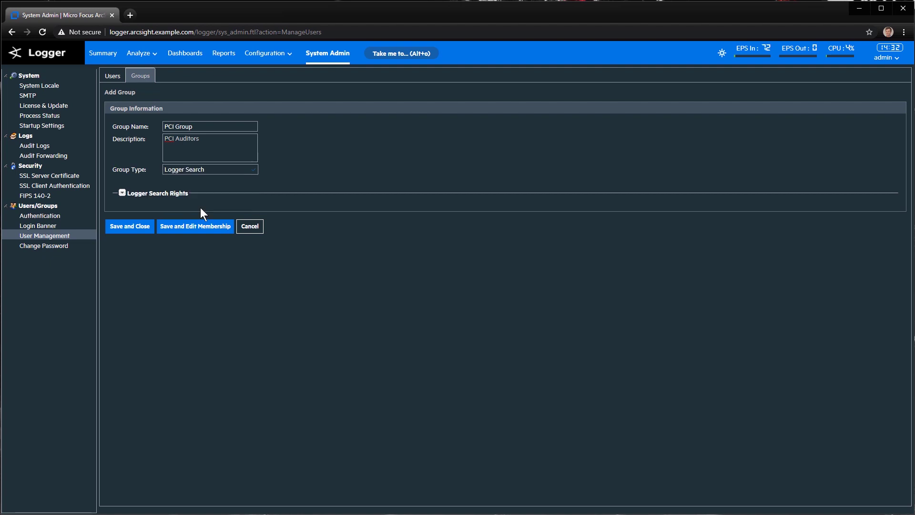
left_click(122, 193)
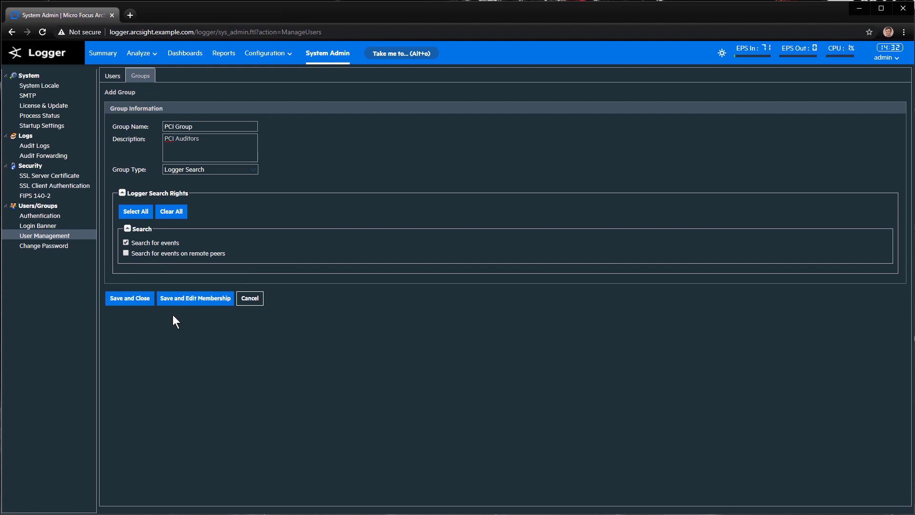
left_click(138, 301)
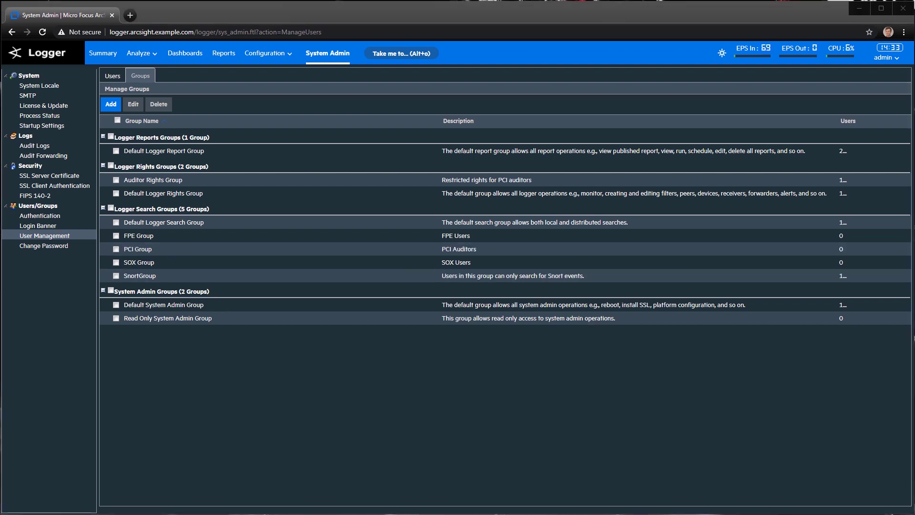
Edit the membership of PCI Group to add the auditor user, and return to the group list
left_click(116, 248)
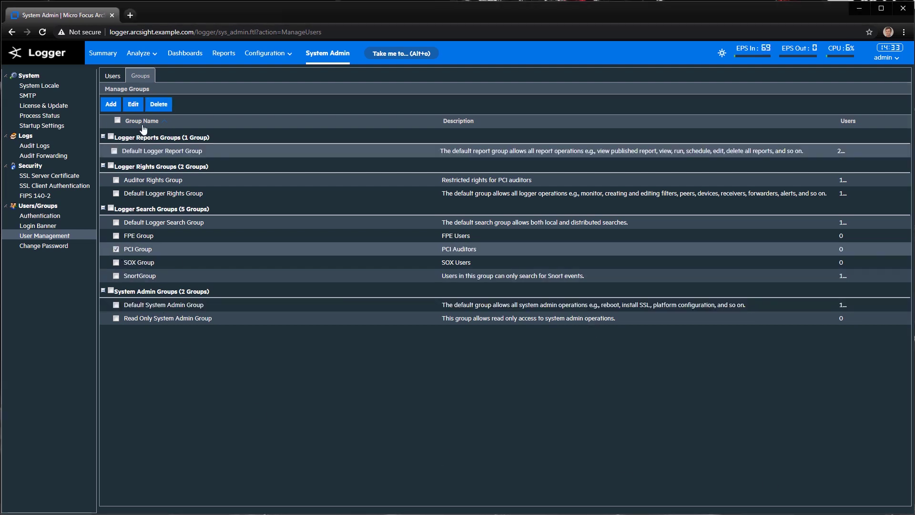
left_click(133, 104)
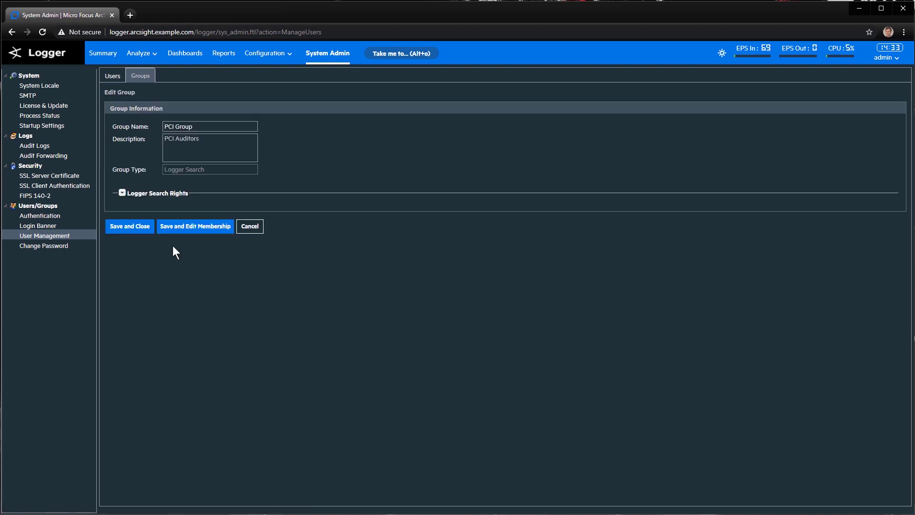
left_click(191, 227)
left_click(116, 134)
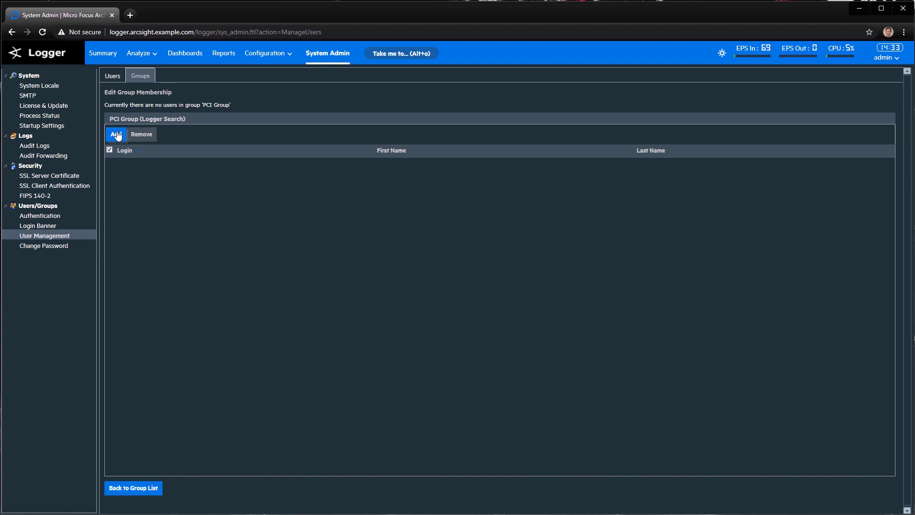
left_click(347, 277)
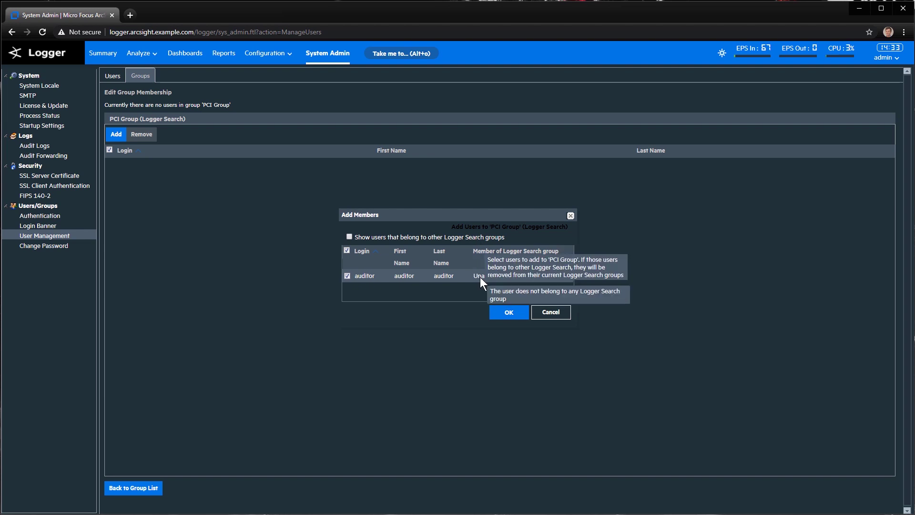
left_click(504, 319)
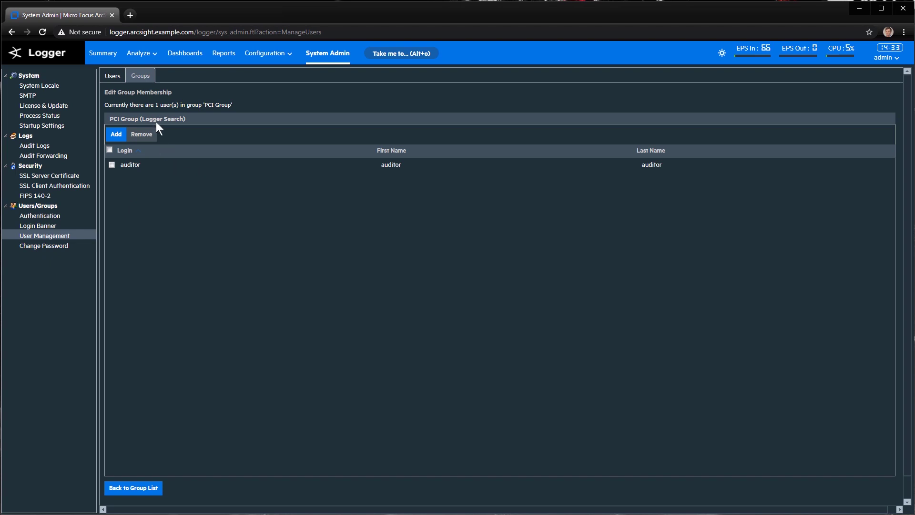
left_click(143, 487)
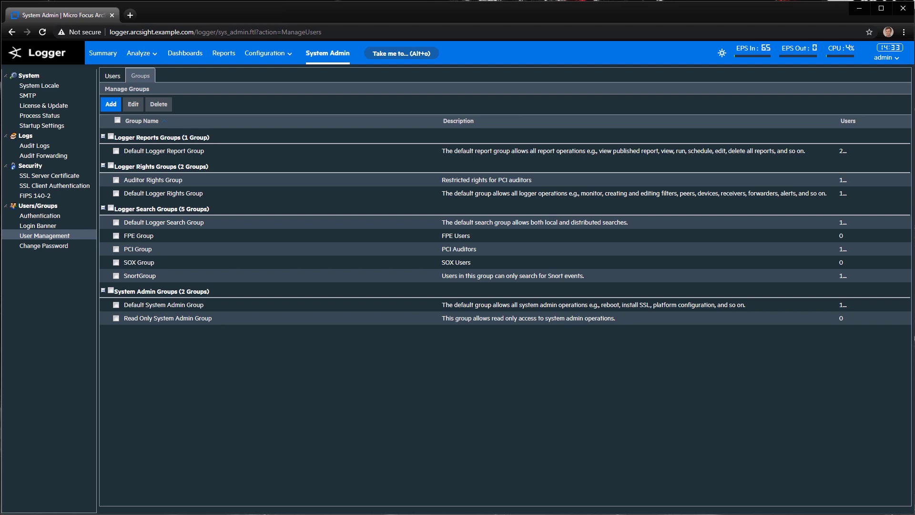
Assign PCI Filter (Unified Query) to PCI Group on the Search Group Filters page and save
left_click(404, 54)
type("fil")
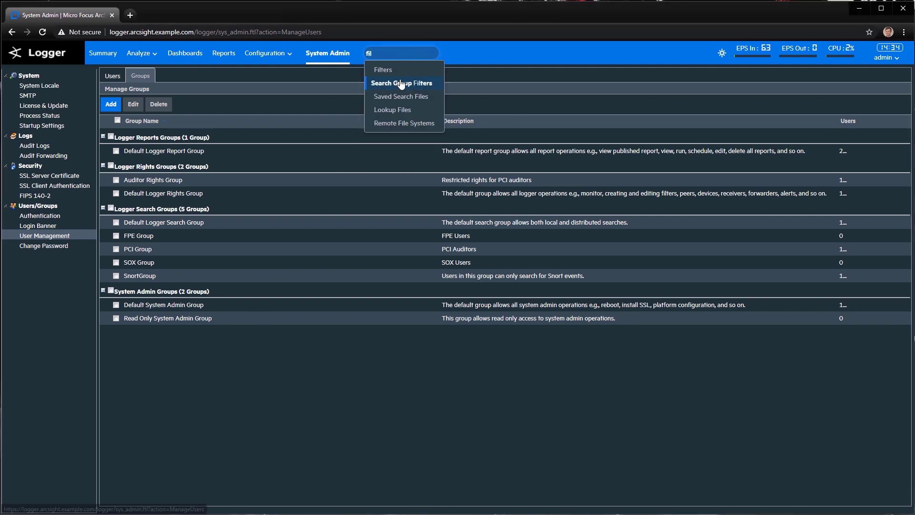
left_click(403, 81)
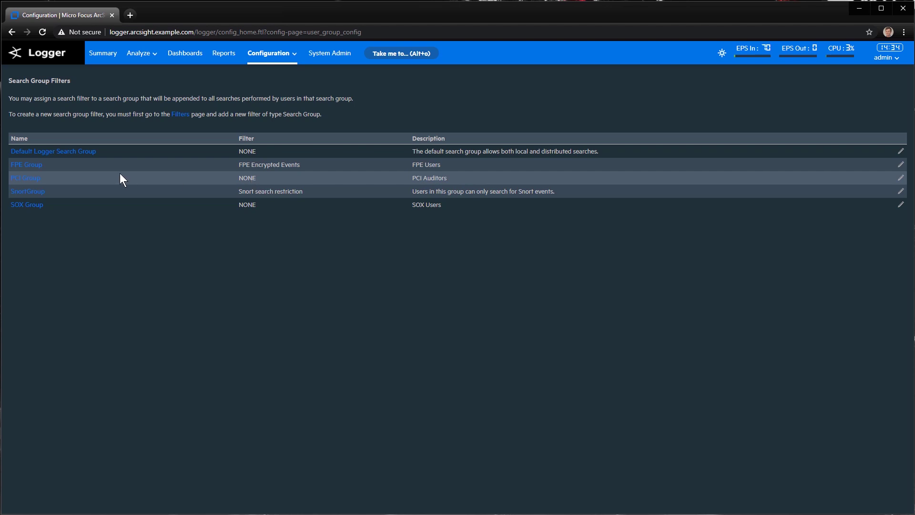
left_click(36, 179)
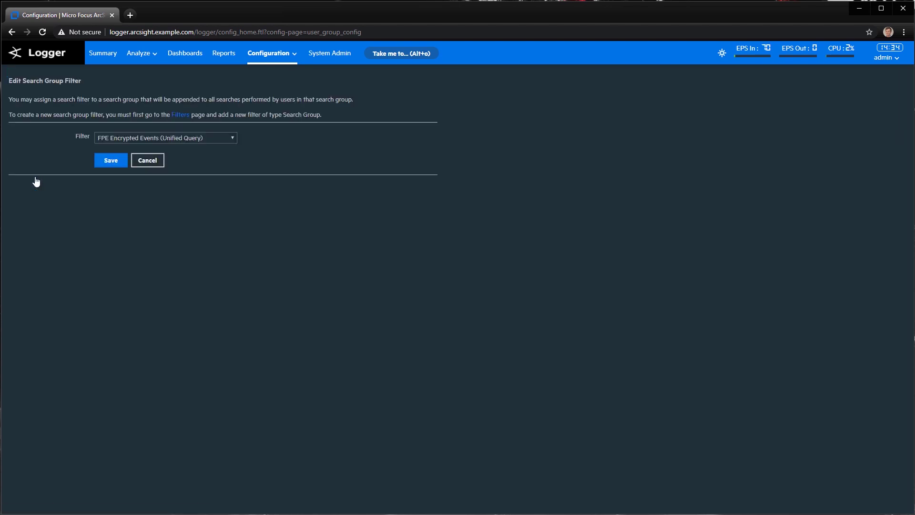
left_click(181, 137)
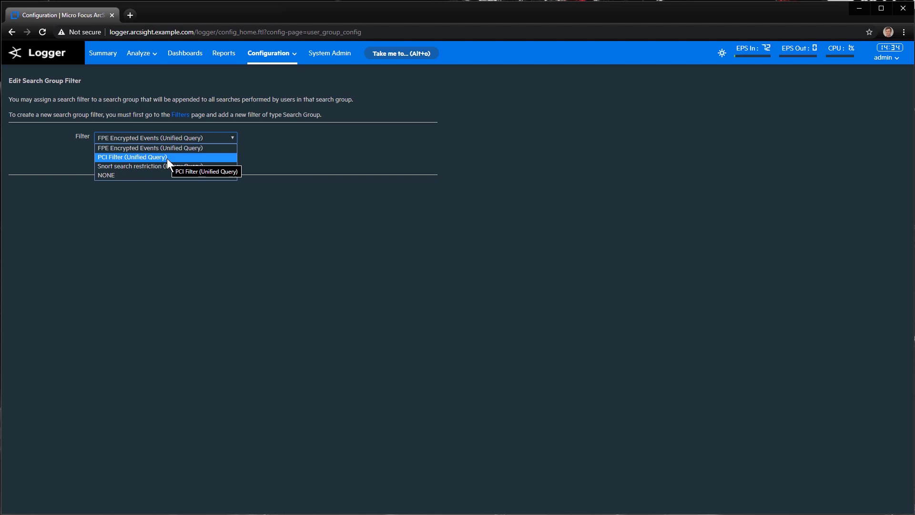
left_click(136, 162)
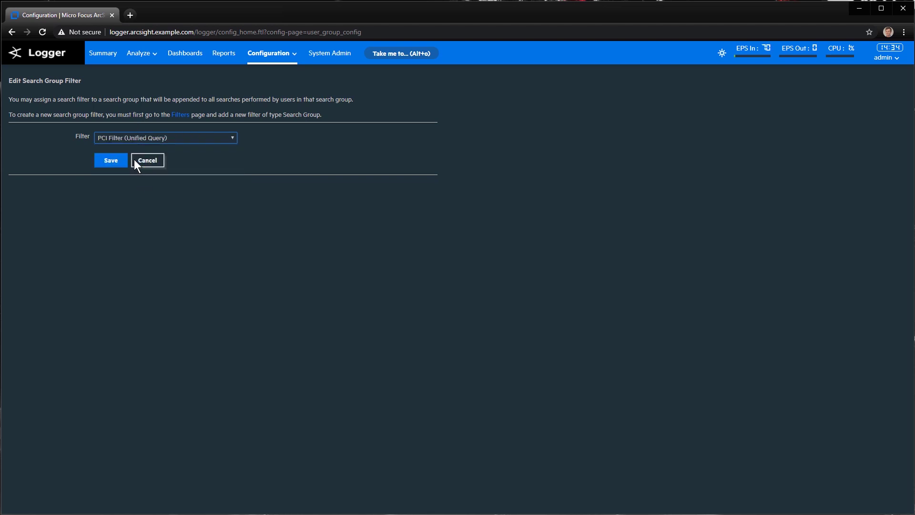
left_click(109, 164)
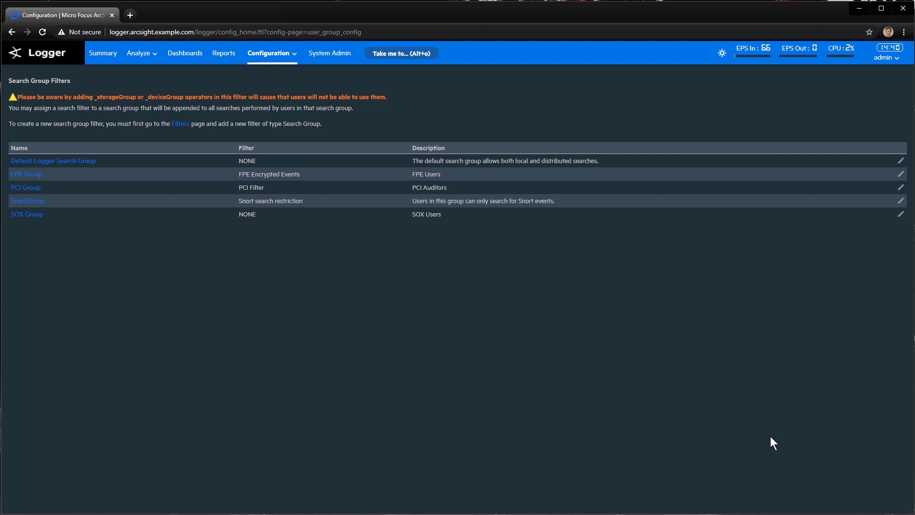
Run a classic search with an empty query over the last 10 minutes as admin
mouse_move(141, 54)
left_click(143, 74)
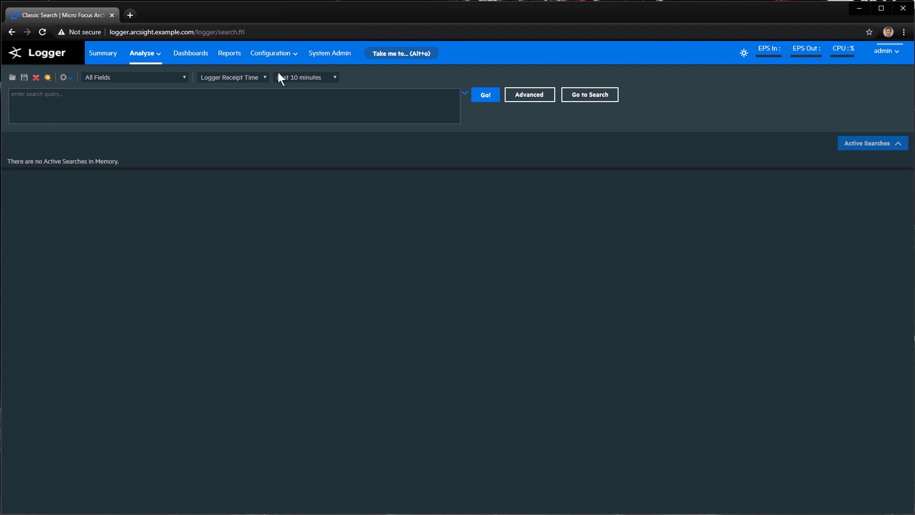
left_click(487, 97)
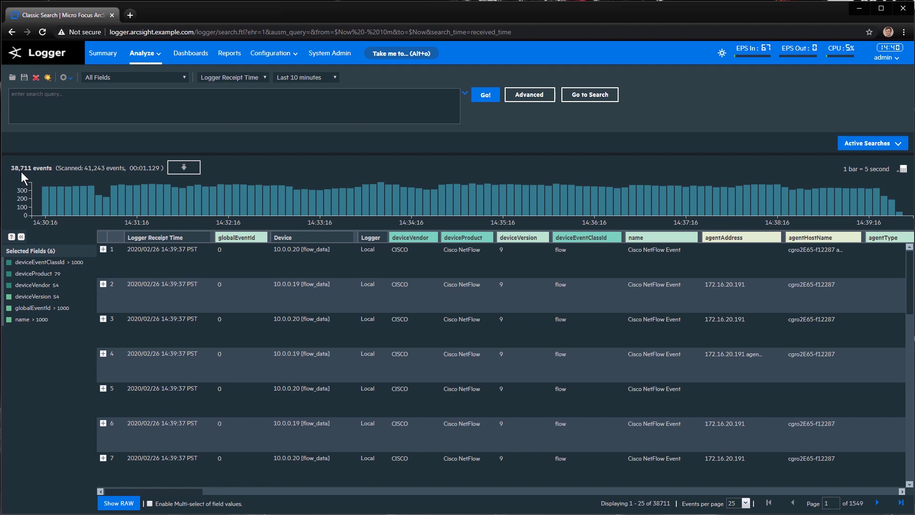
Log out of the admin account, accept the login banner, and sign in as auditor with the account password
left_click(885, 57)
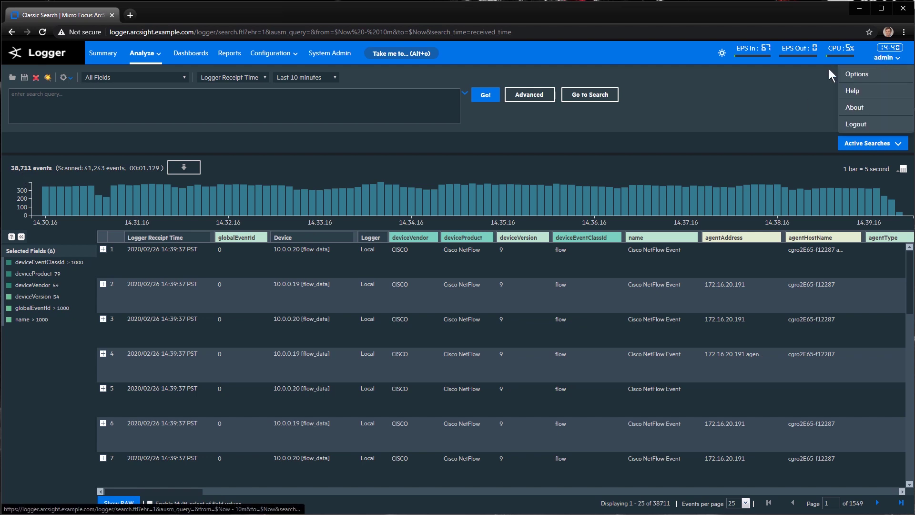
left_click(867, 127)
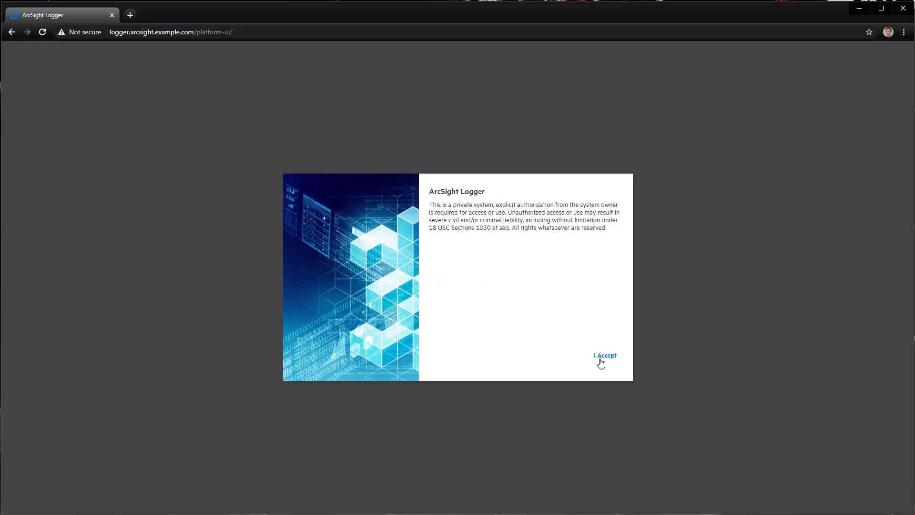
left_click(601, 358)
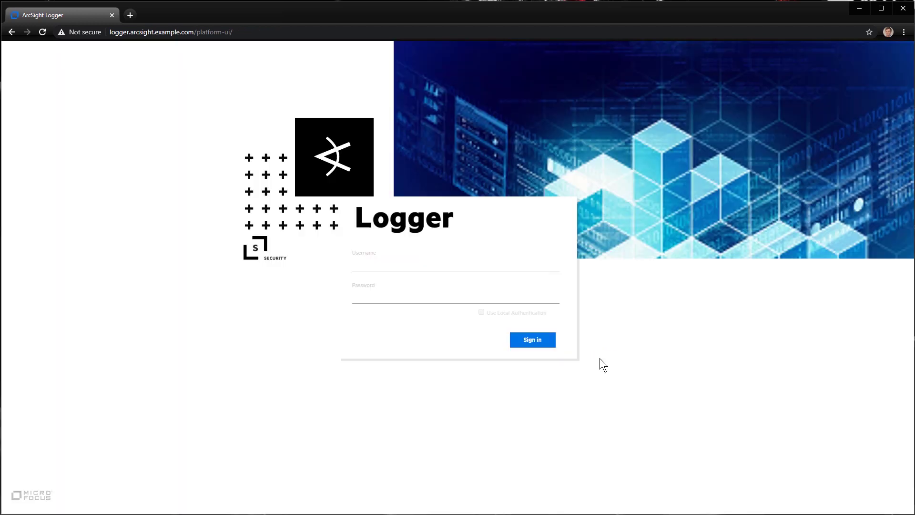
left_click(417, 258)
type("audo")
key("BackSpace")
type("itor")
key("Tab")
type("•••••••")
key("Return")
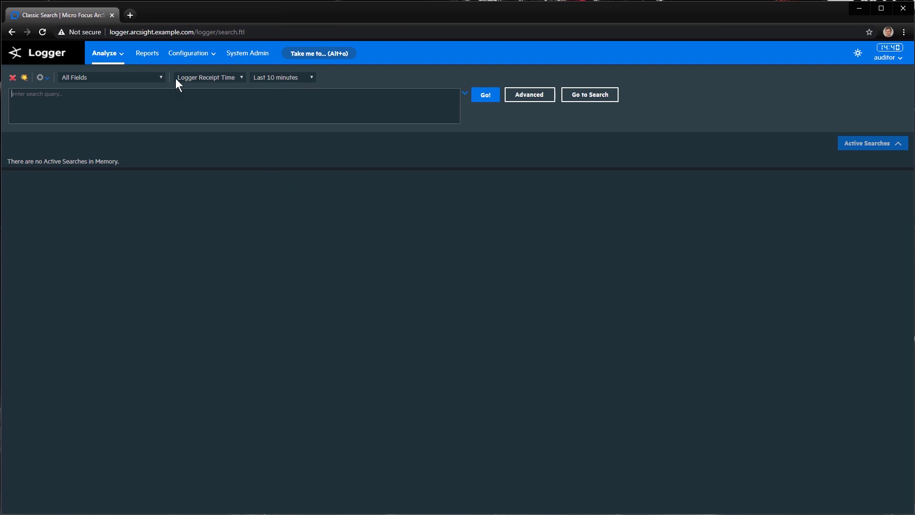
Run a classic search over the last 10 minutes as auditor with an empty query, and search again for CEF
left_click(490, 95)
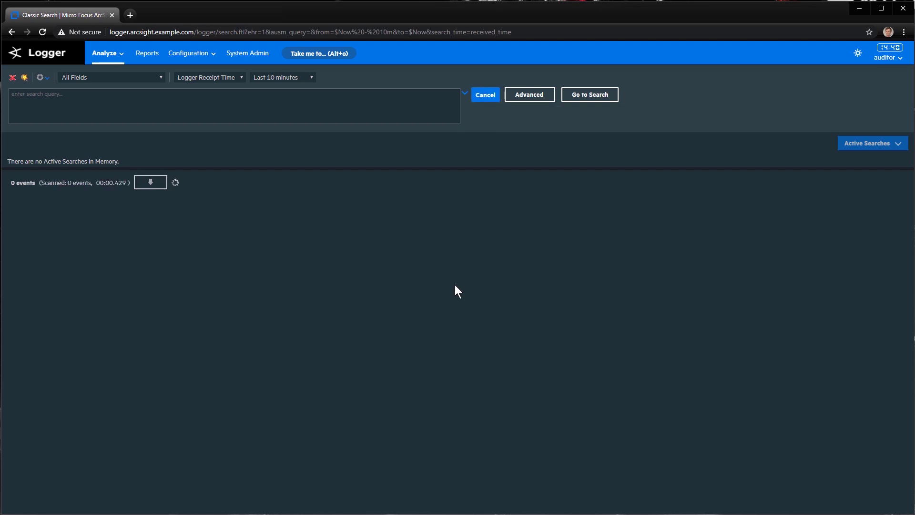
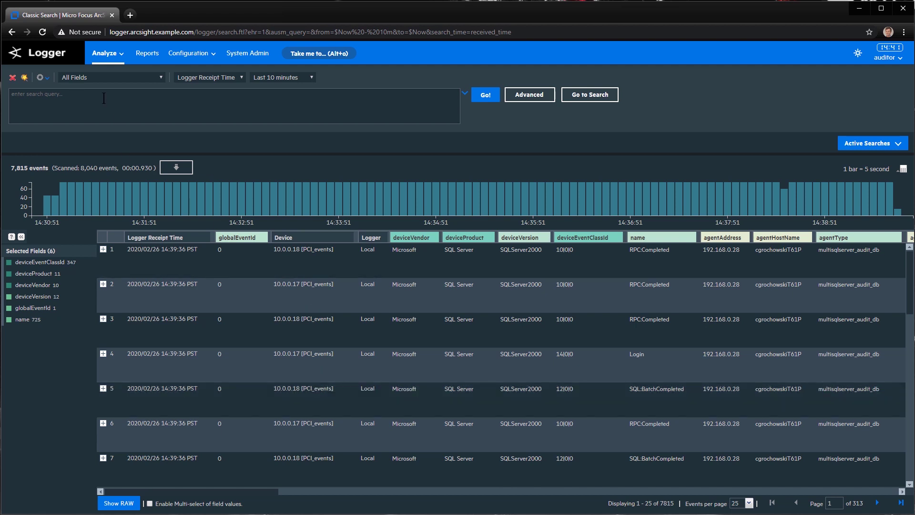
type("CEF")
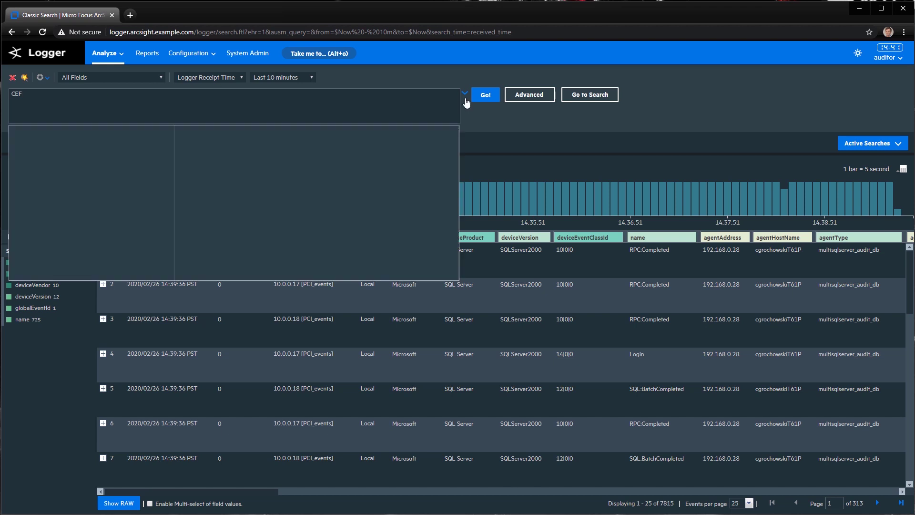
key("Return")
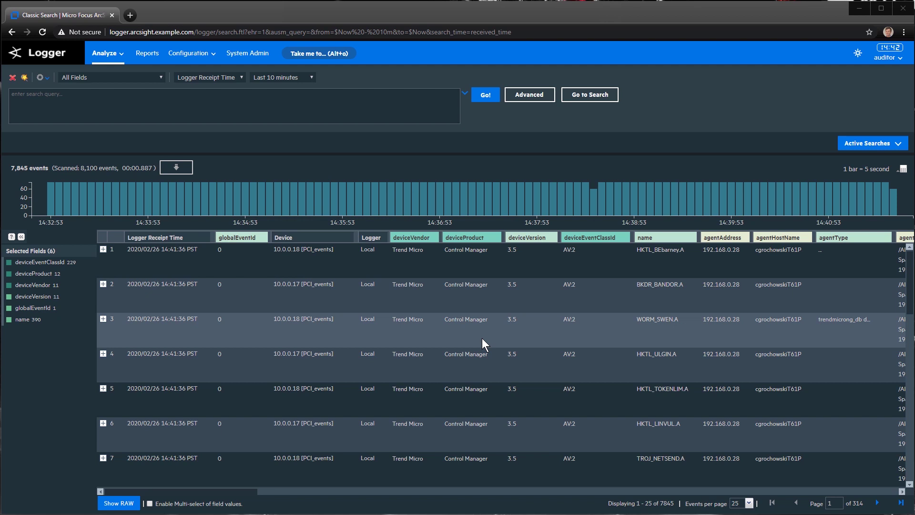
Try to search the last 10 minutes with the query: and _storageGroup not in ["PCI Storage Group"]
left_click(128, 95)
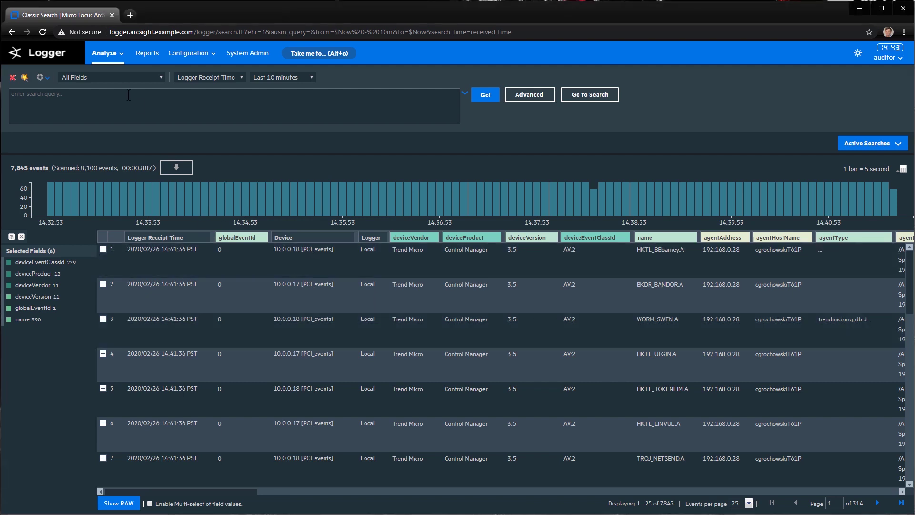
type("_storageGroup not in [\"PCI Storage Group\"]")
type("and")
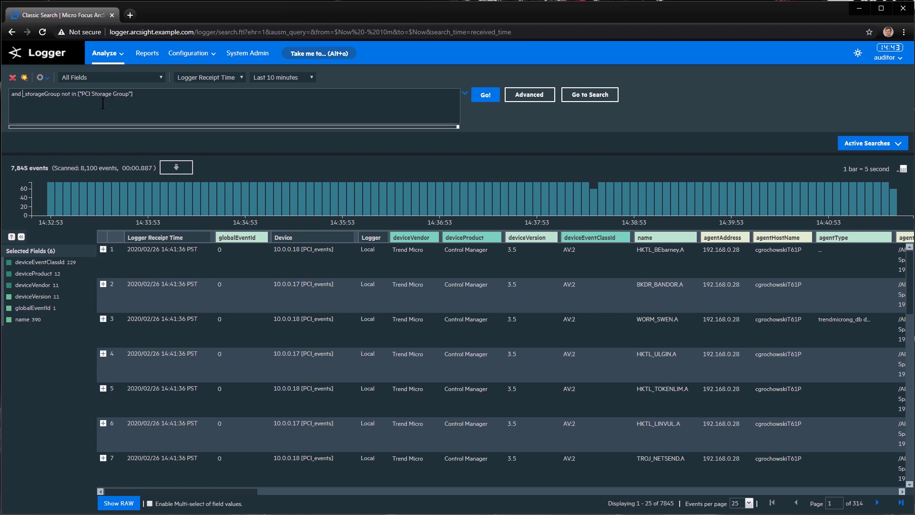
key("Return")
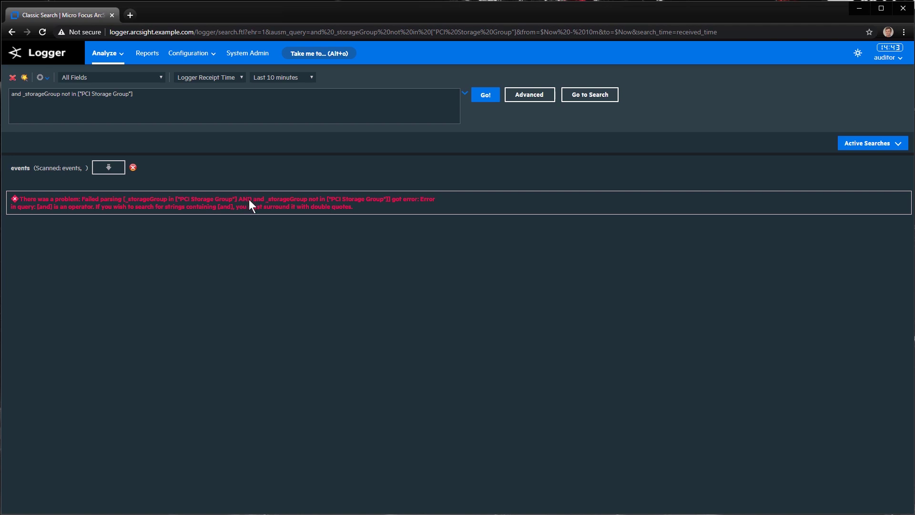
Remove the leading "and" from the query and search for _storageGroup not in ["PCI Storage Group"]
left_click_drag(175, 106, 33, 88)
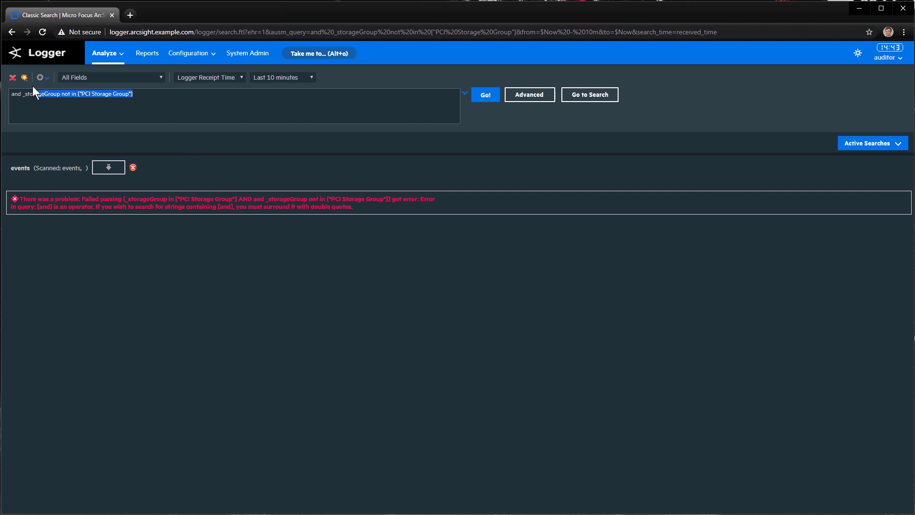
left_click(21, 106)
double_click(15, 96)
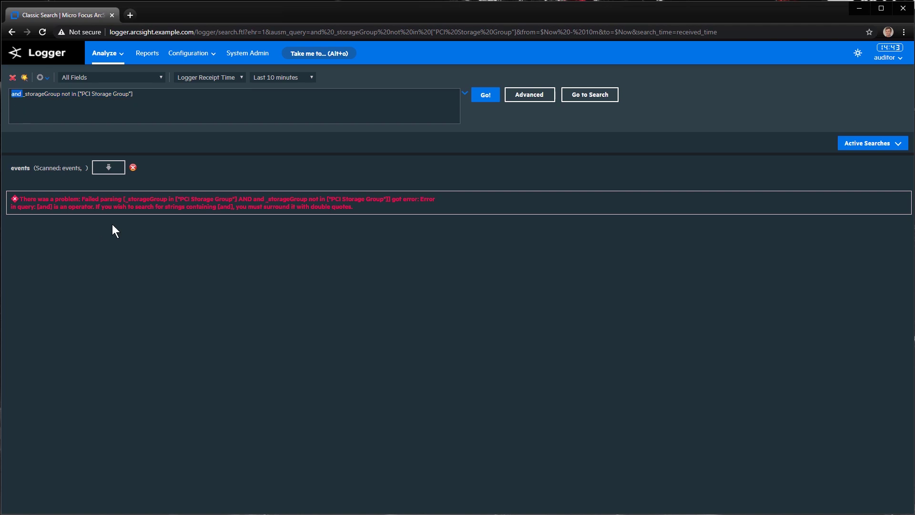
key("Delete")
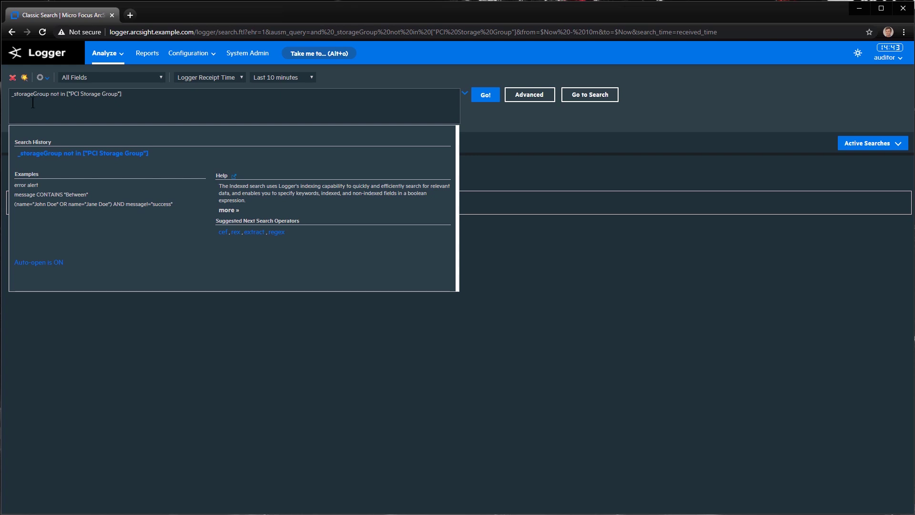
left_click_drag(146, 96, 3, 97)
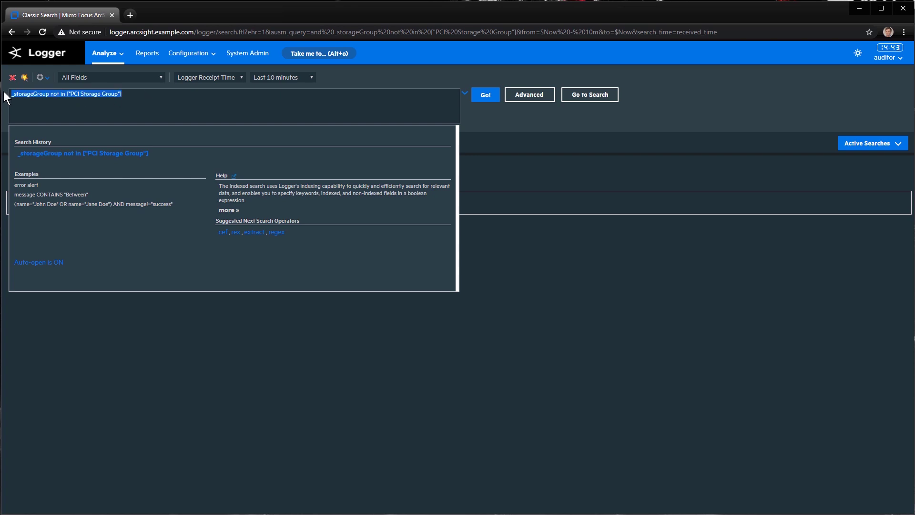
left_click(80, 104)
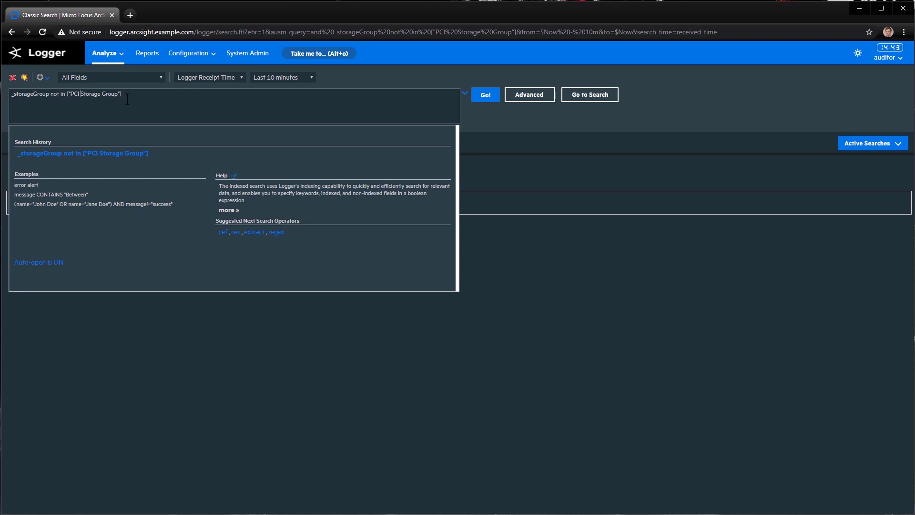
left_click(488, 97)
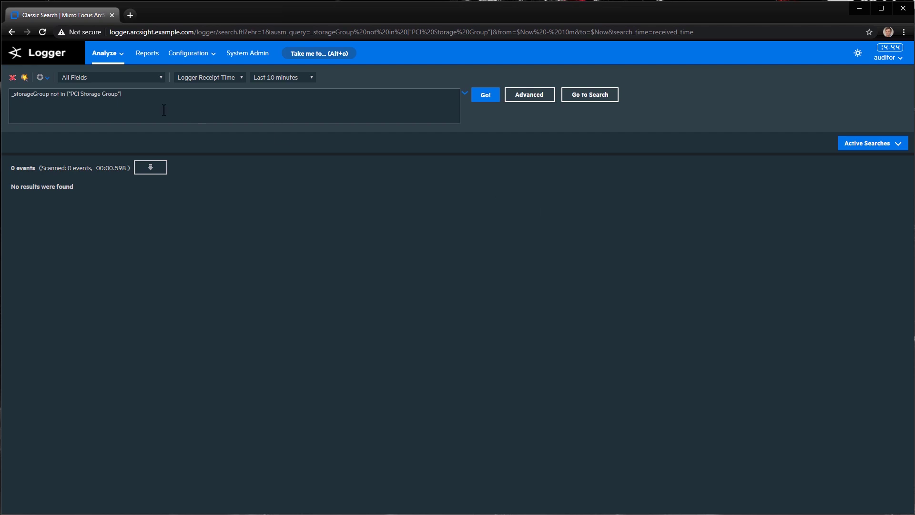
Clear the query and rerun the auditor's search over the last 10 minutes with an empty query
left_click_drag(123, 94, 11, 94)
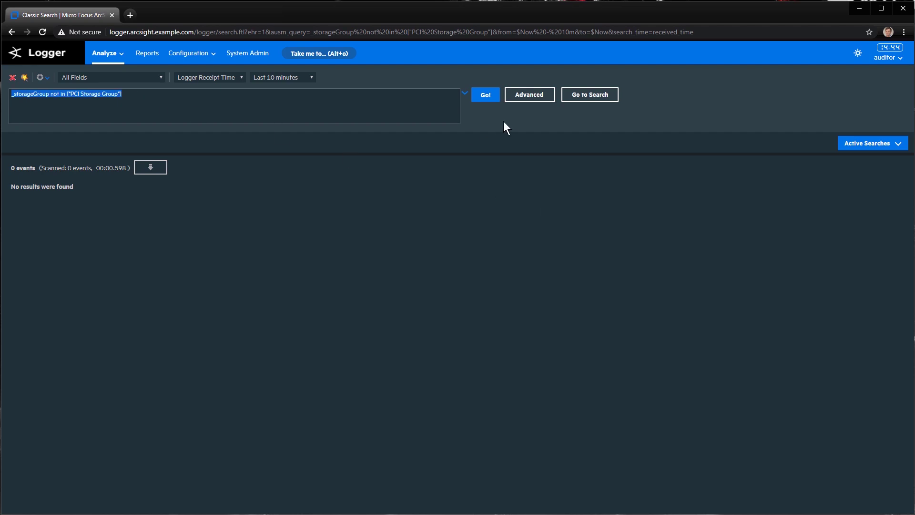
key("BackSpace")
left_click(486, 95)
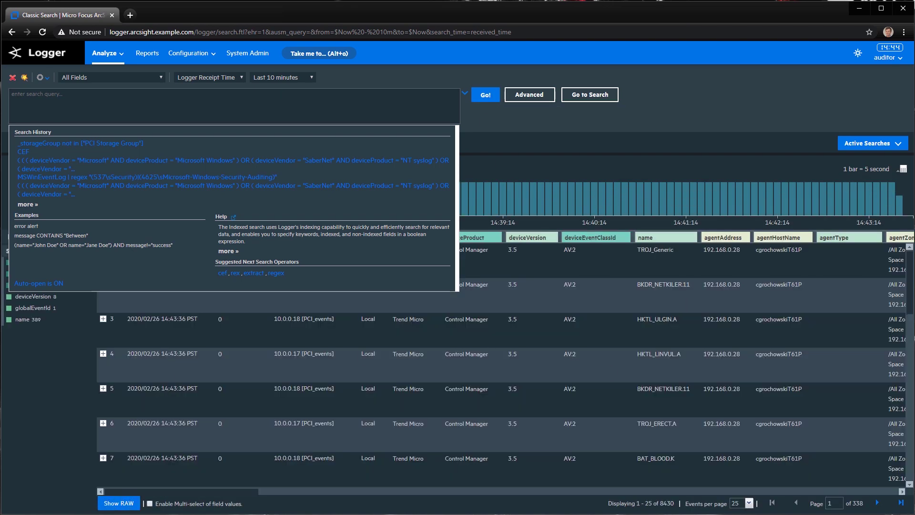
left_click(28, 426)
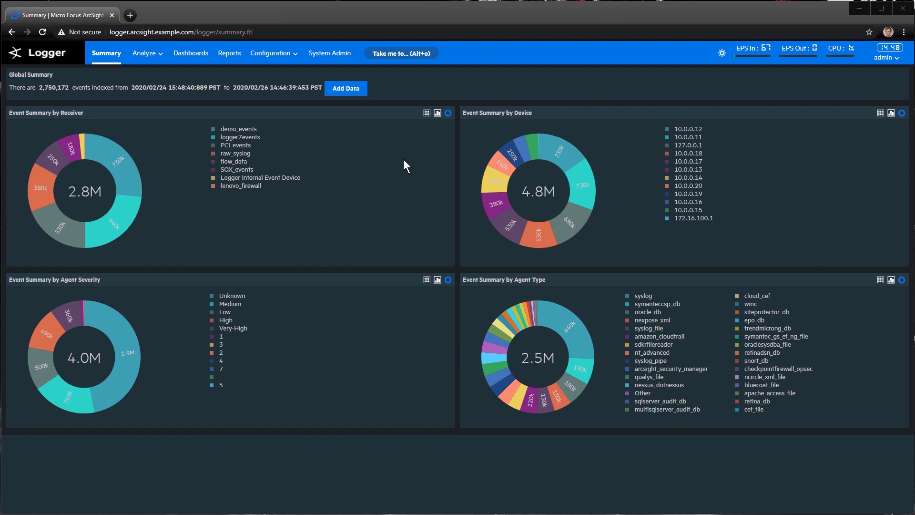
As admin, open the Search Group Filters page and follow its link to the Filters page
left_click(408, 53)
type("fil")
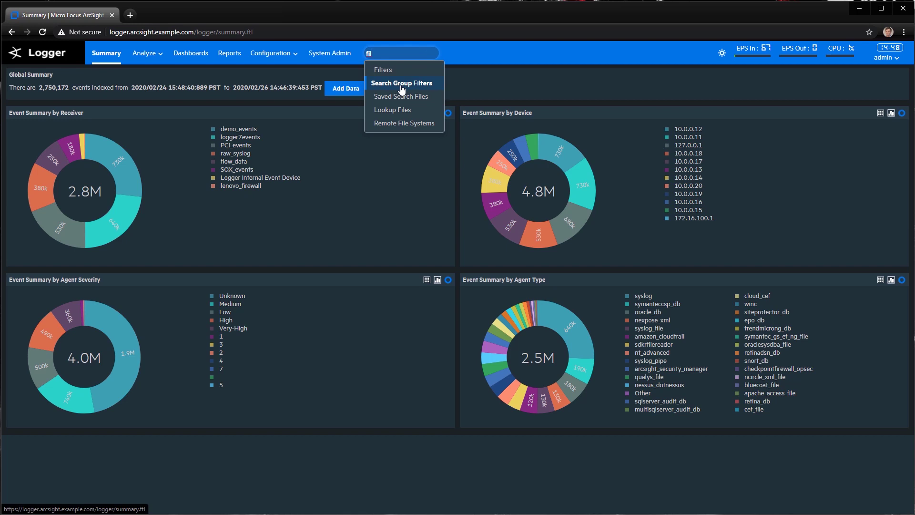
left_click(402, 83)
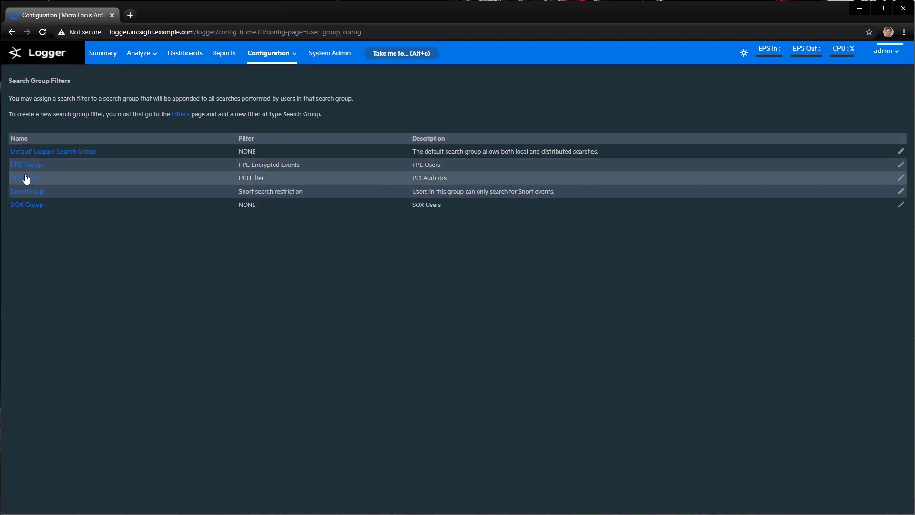
left_click(179, 115)
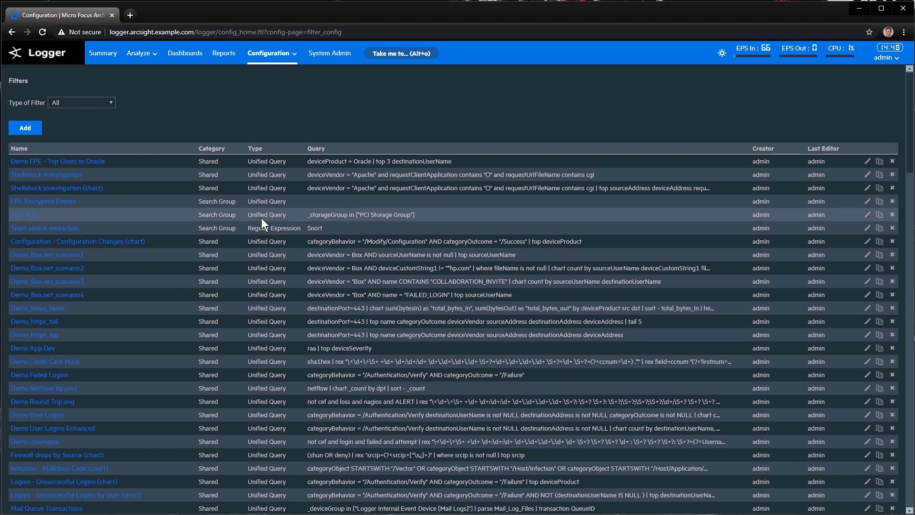
Add a filter named Non PCI Filter of type Search Group and proceed to its query settings
left_click(26, 129)
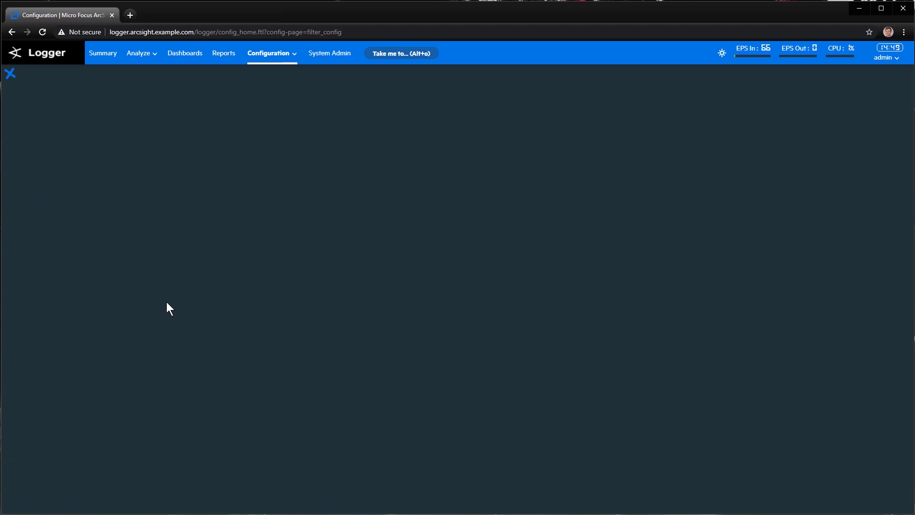
left_click(123, 108)
type("N")
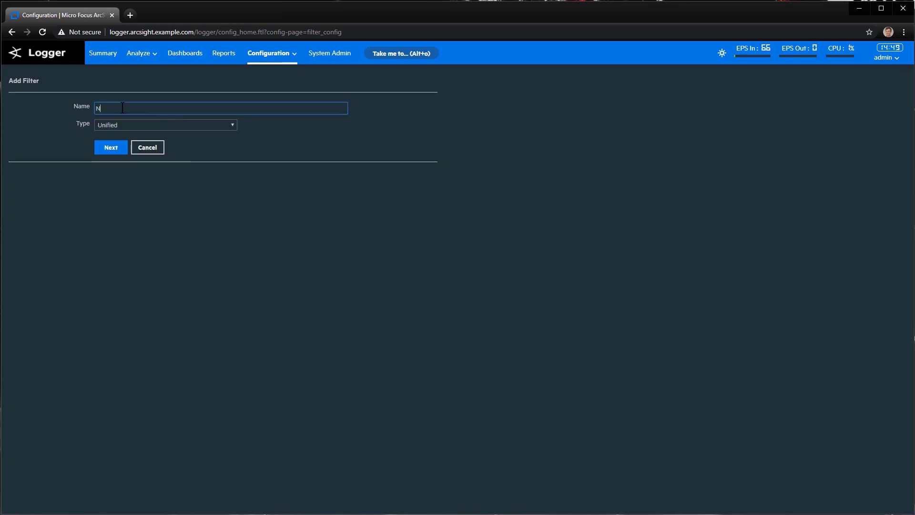
type("on PCI Filter")
left_click(142, 125)
left_click(124, 152)
left_click(114, 150)
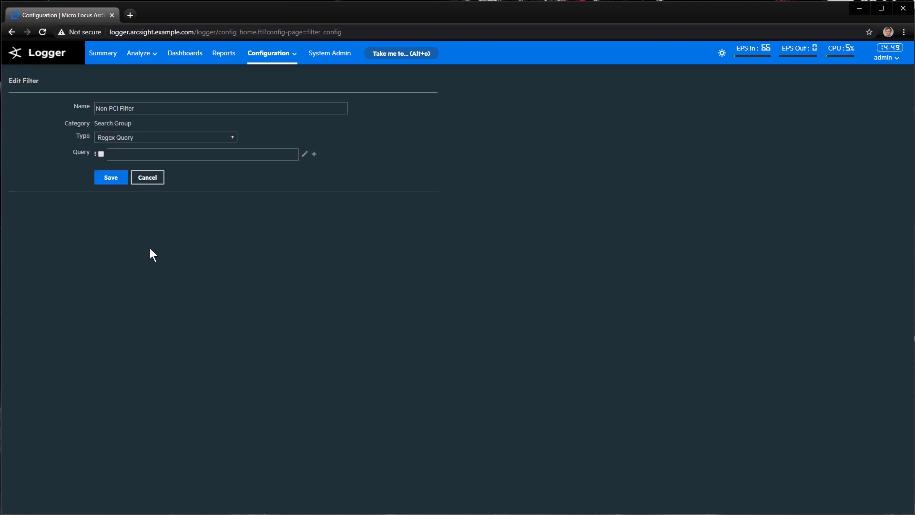
Set the Non PCI Filter's type to Unified and its query to _storageGroup in ["PCI Storage Group"]
left_click(181, 153)
type("_storageGroup in [\"PCI Storage Group\"]")
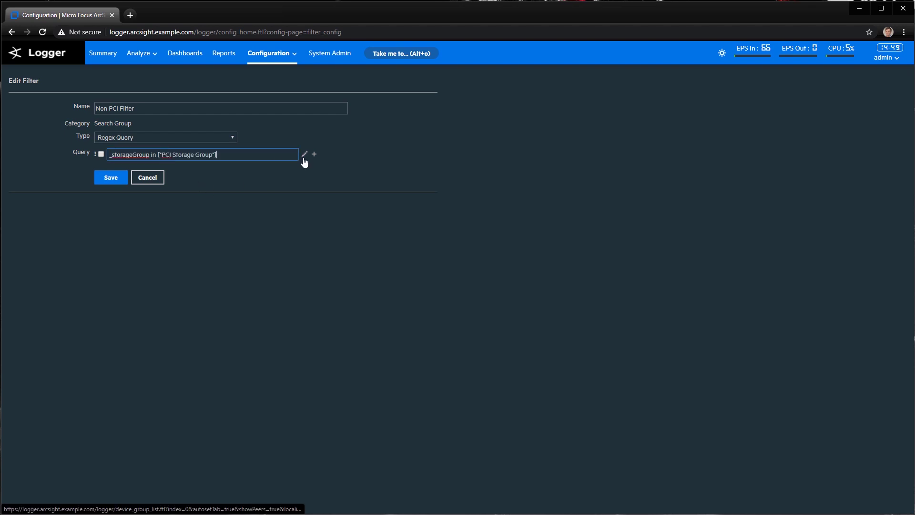
left_click_drag(251, 153, 88, 144)
key("ctrl+c")
left_click(142, 139)
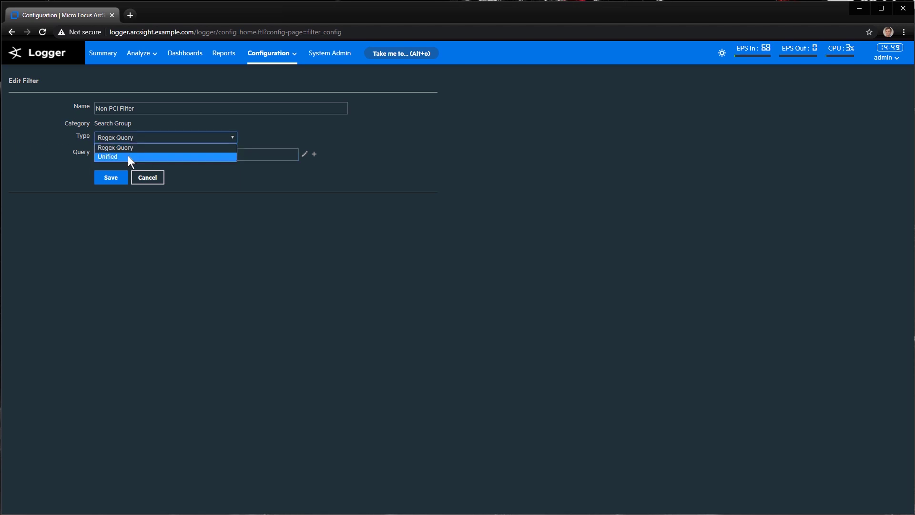
left_click(127, 155)
left_click(506, 91)
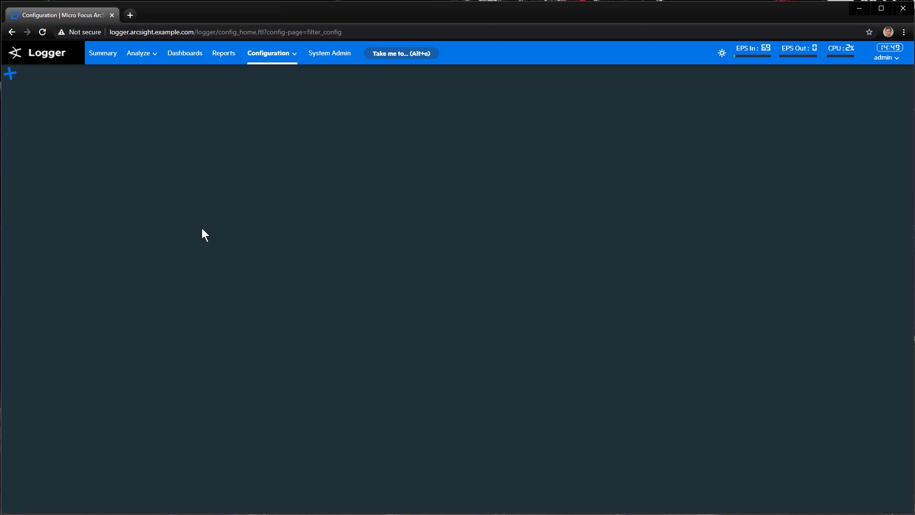
left_click(157, 175)
key("ctrl+v")
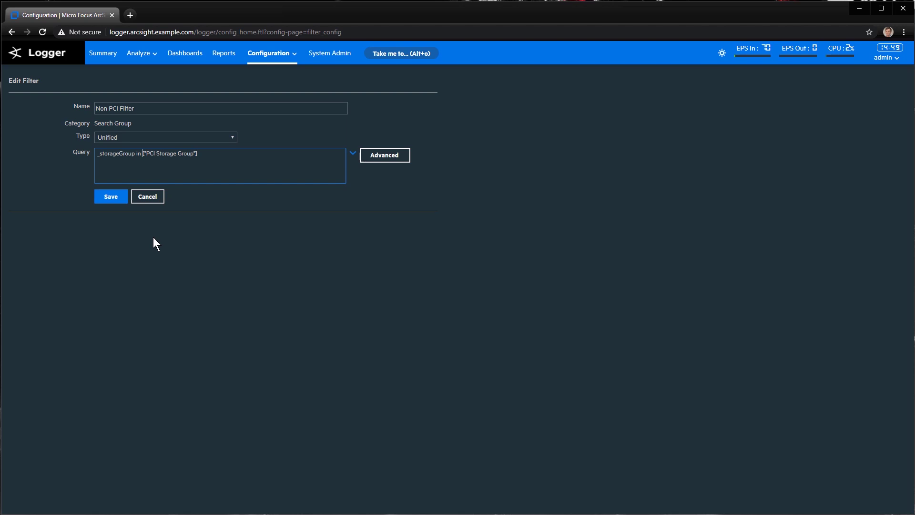
Change the filter query to _storageGroup not in ["PCI Storage Group"] and save the filter
key("Left")
key("Left")
key("Left")
type("not")
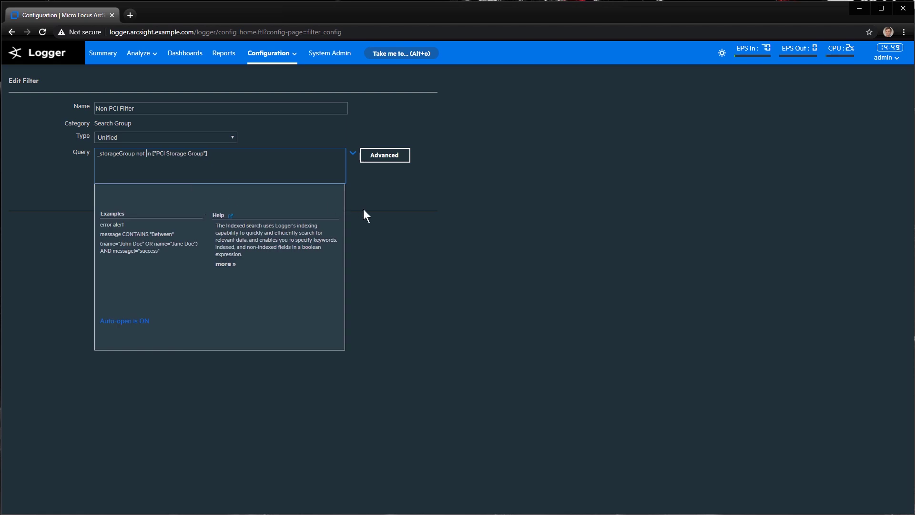
left_click(380, 206)
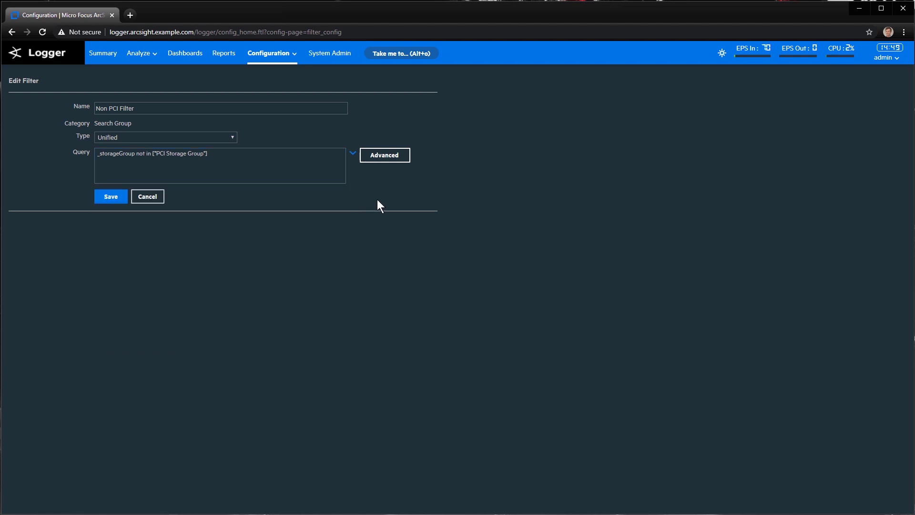
left_click(105, 198)
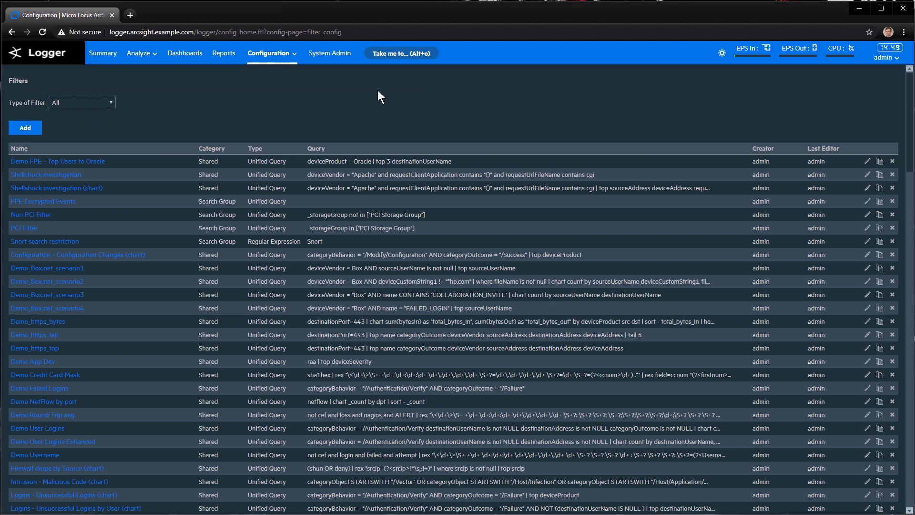
Go to User Management and show the list of groups
type("user")
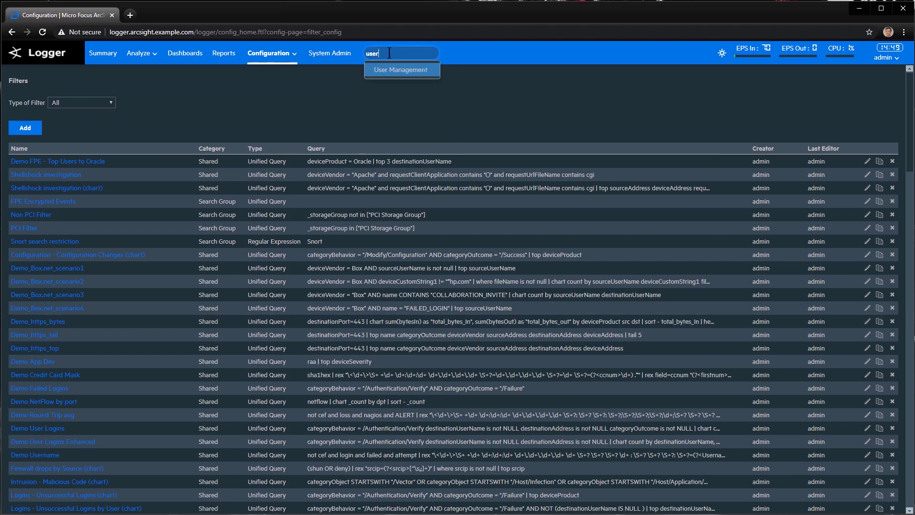
left_click(389, 76)
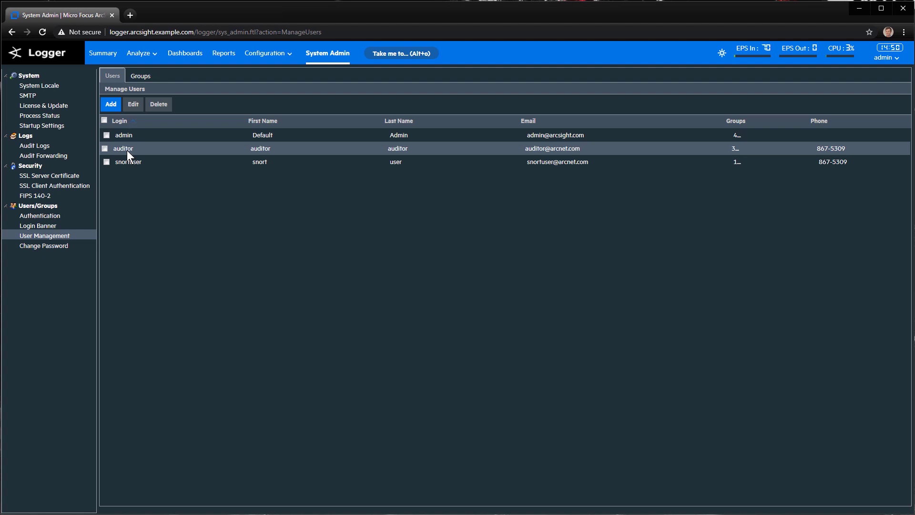
left_click(138, 77)
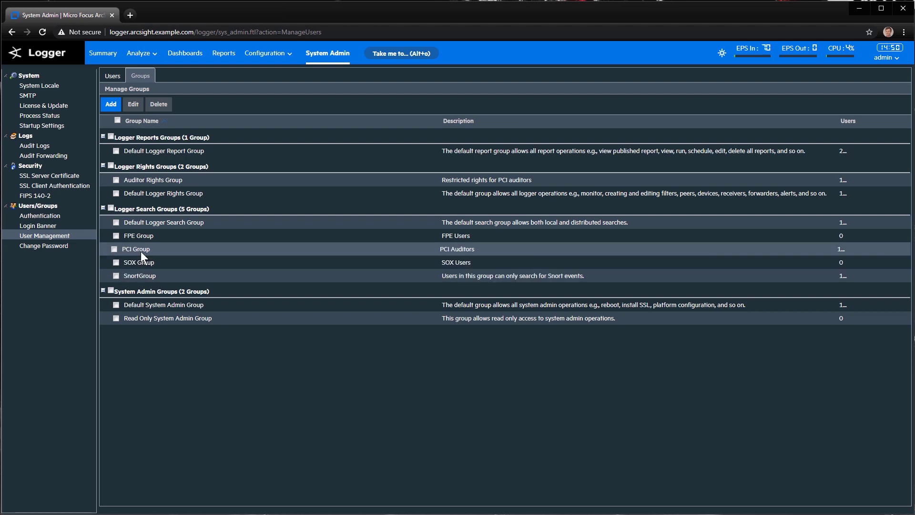
View the PCI Group's settings, check the users list, and return to the groups list
left_click(141, 251)
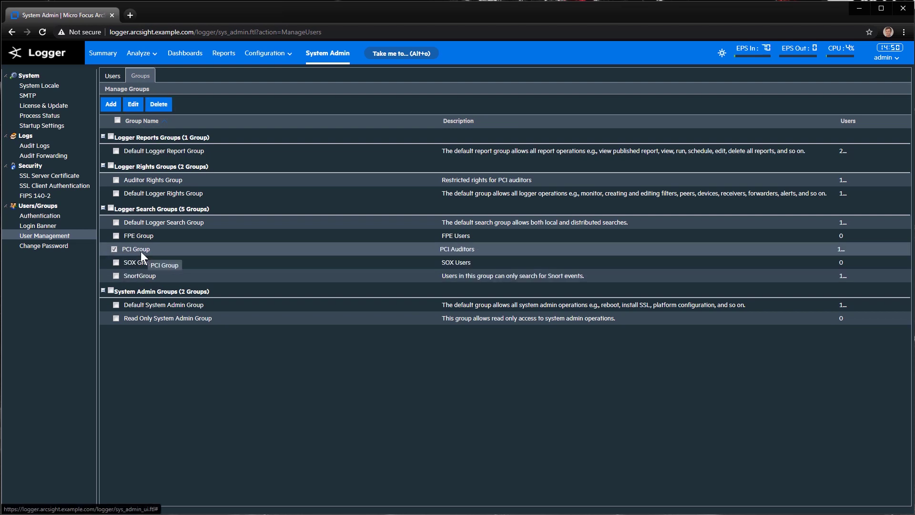
left_click(136, 107)
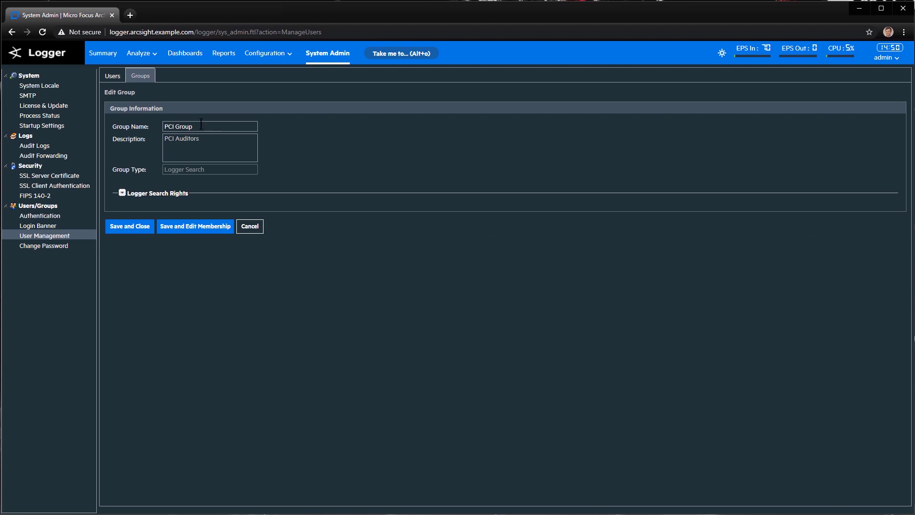
left_click(116, 76)
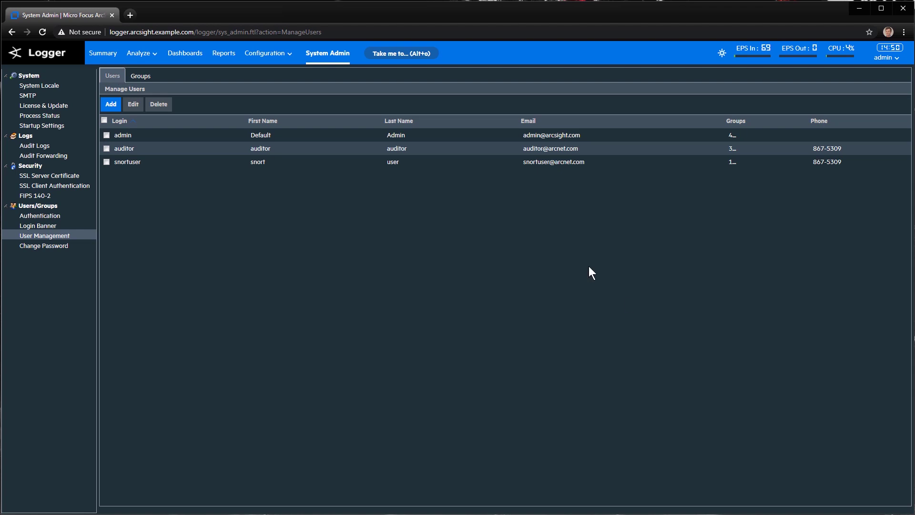
left_click(141, 76)
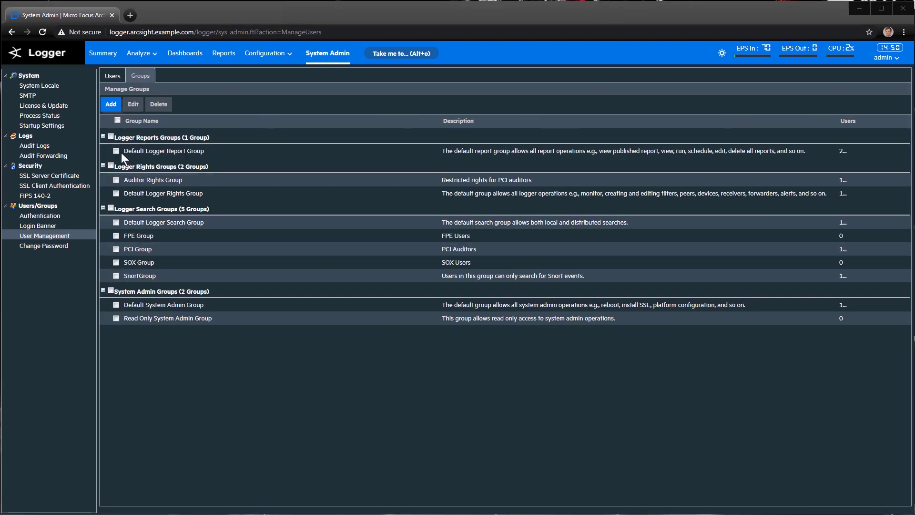
Add a new group named NON PCI Group with the description "Users who are non PCI"
left_click(110, 104)
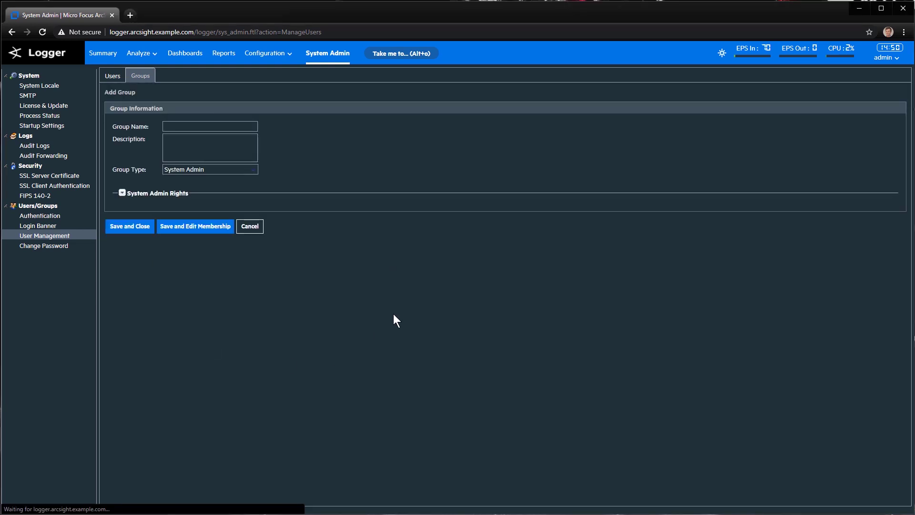
type("NON")
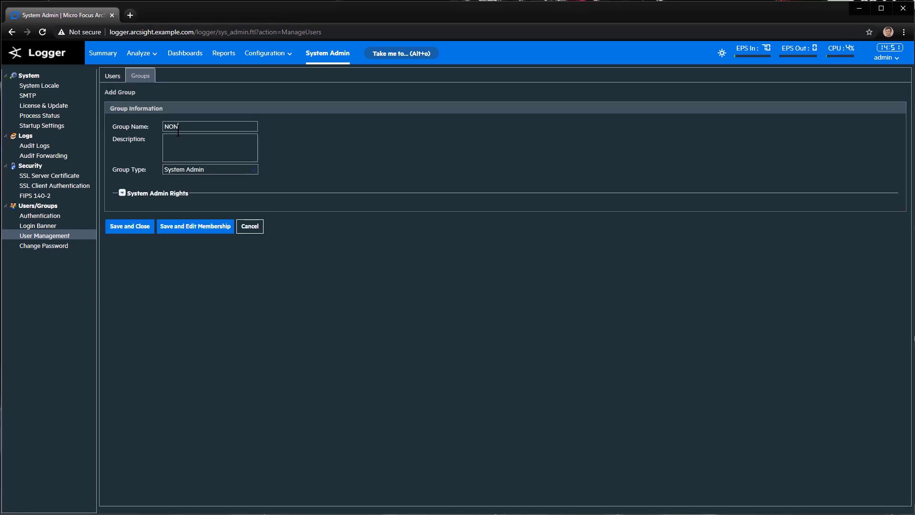
type(" PCI Grou")
type("up")
key("Tab")
type("Users who are non PCI")
Set the group type to Logger Search, save the group, and view the users available for membership
left_click(194, 170)
left_click(205, 209)
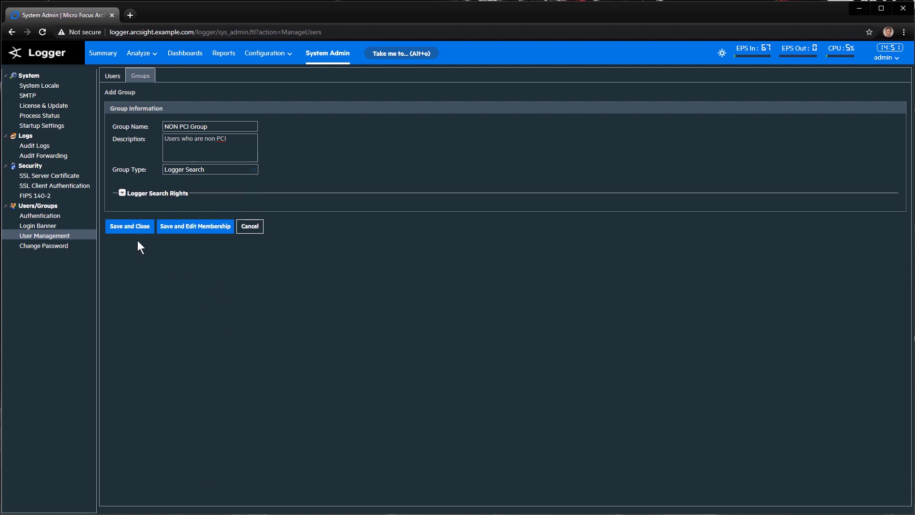
left_click(173, 231)
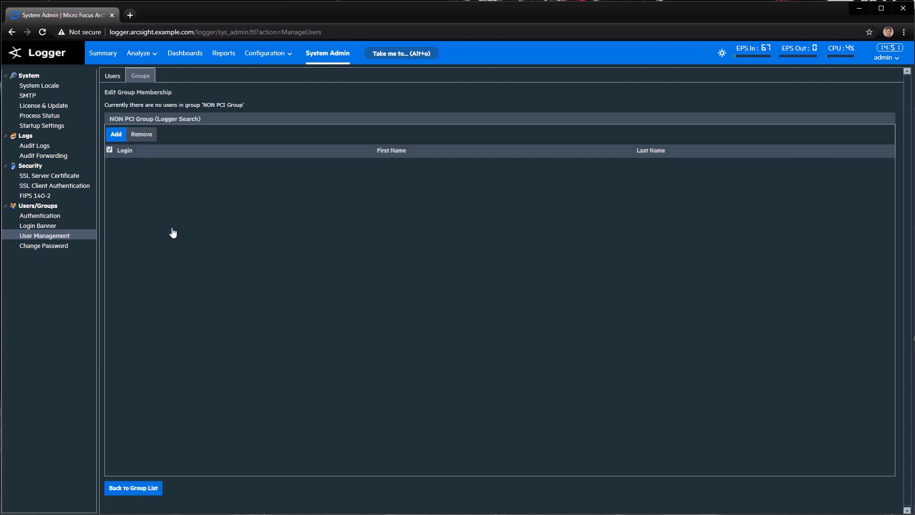
left_click(117, 135)
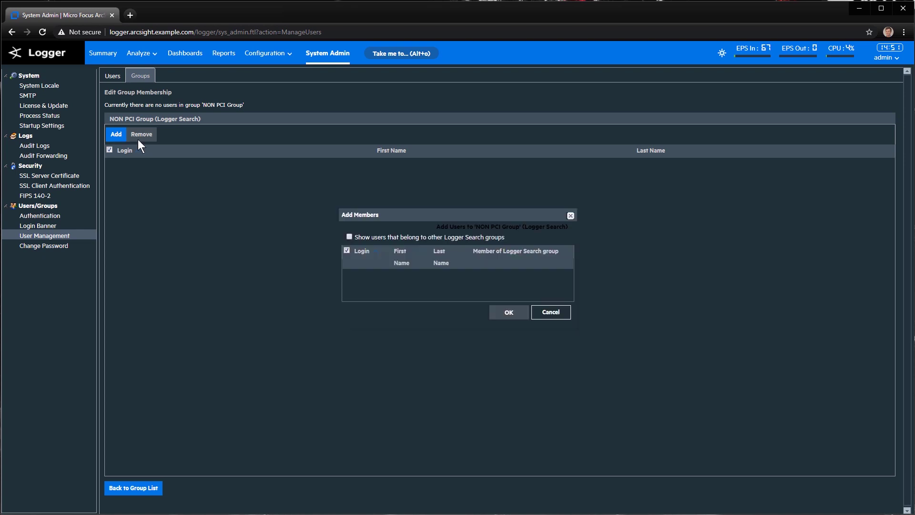
left_click(558, 315)
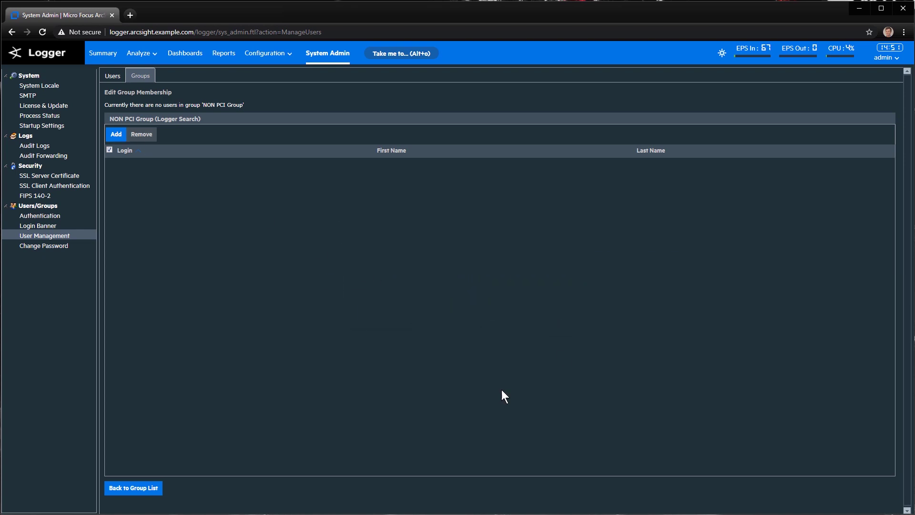
Add the user nonpciuser with Auditor Rights Group, Default Logger Report Group and NON PCI Group as its rights, report and search groups, and save
left_click(118, 76)
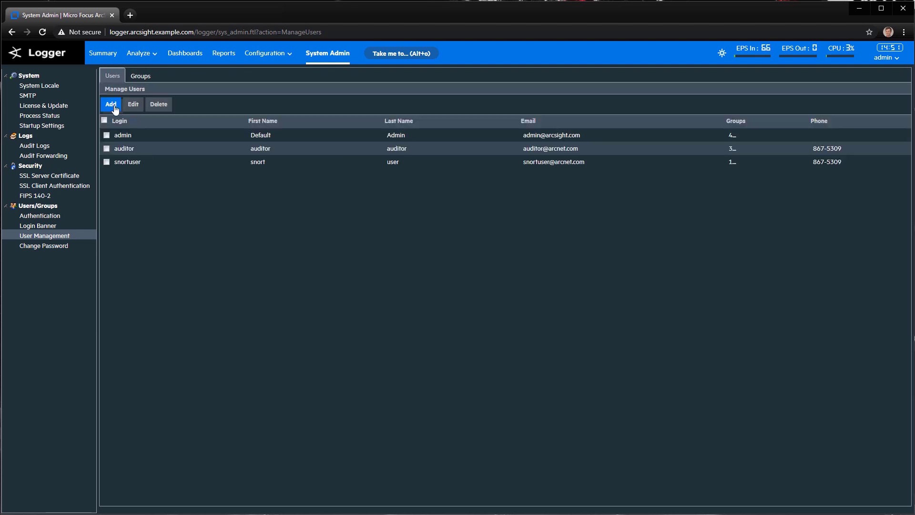
left_click(114, 106)
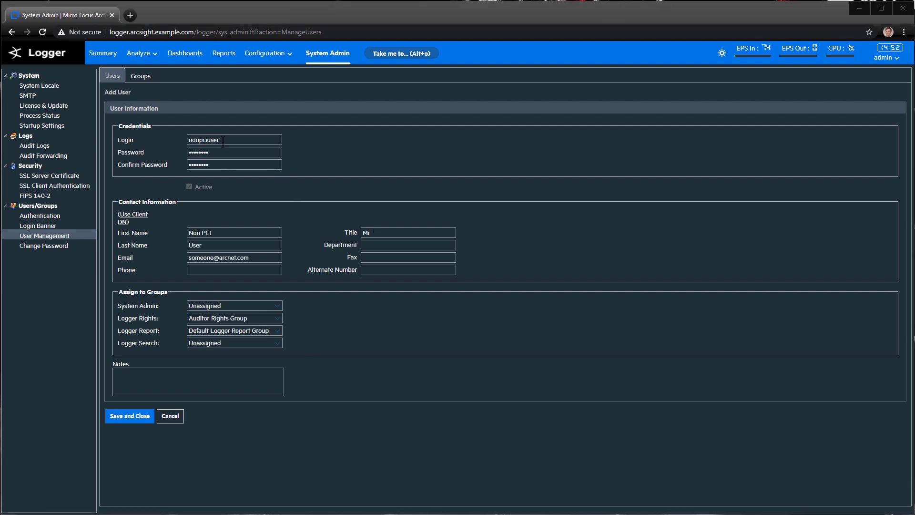
left_click_drag(222, 139, 158, 138)
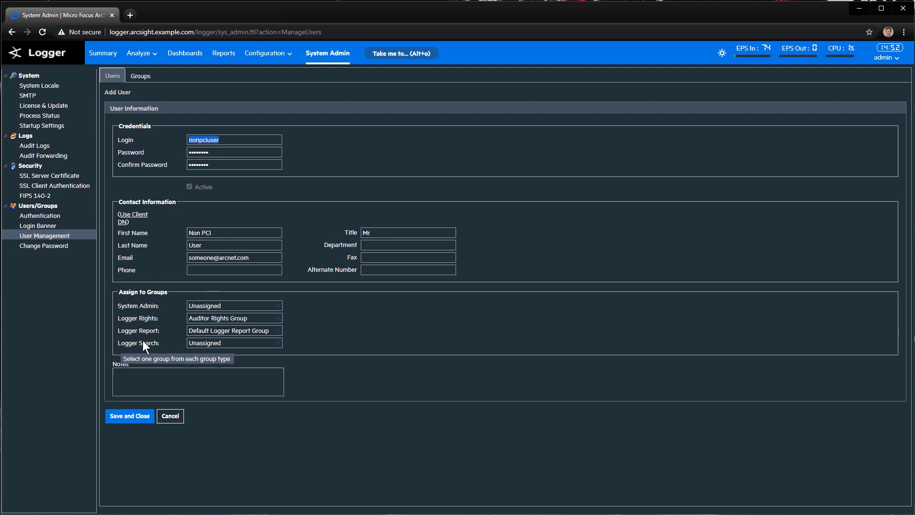
left_click(232, 347)
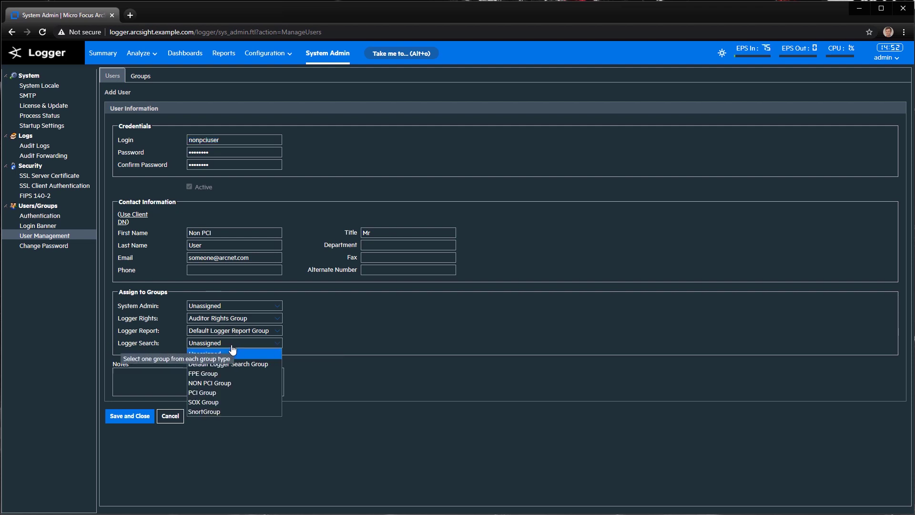
left_click(221, 384)
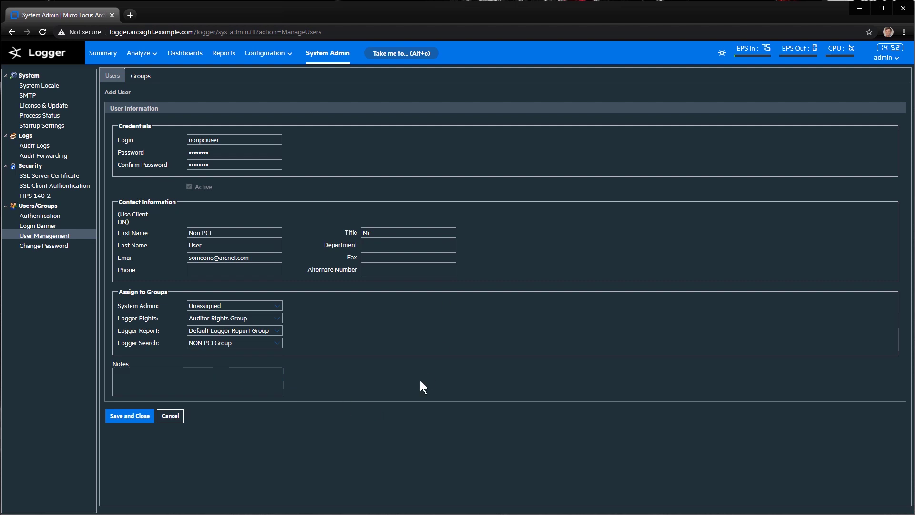
left_click(130, 419)
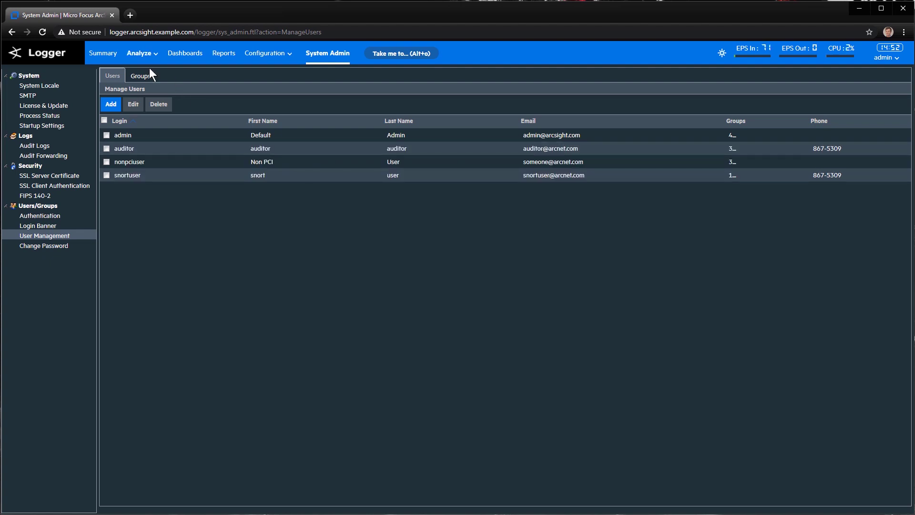
View the membership of the NON PCI Group
left_click(136, 75)
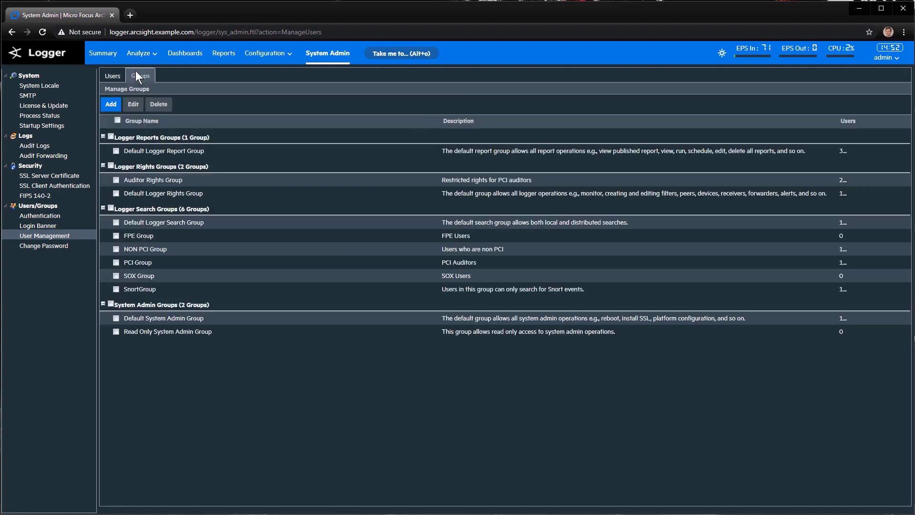
left_click(124, 247)
left_click(128, 105)
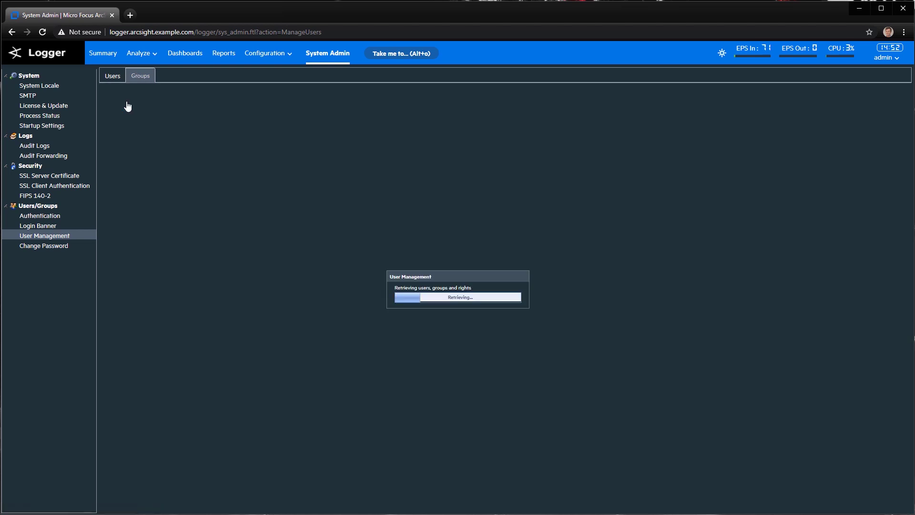
left_click(186, 227)
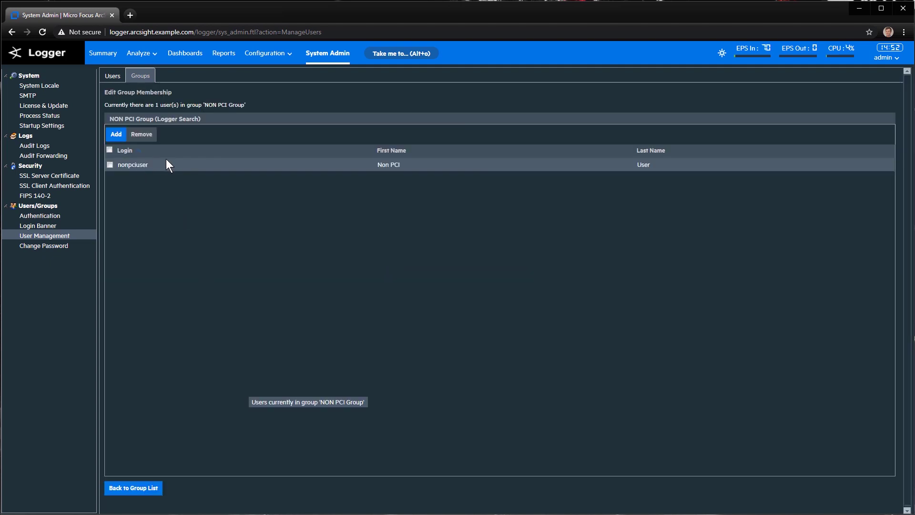
Go to Search Group Filters, assign the Non PCI Filter to the NON PCI Group, and save
left_click(388, 50)
type("filt")
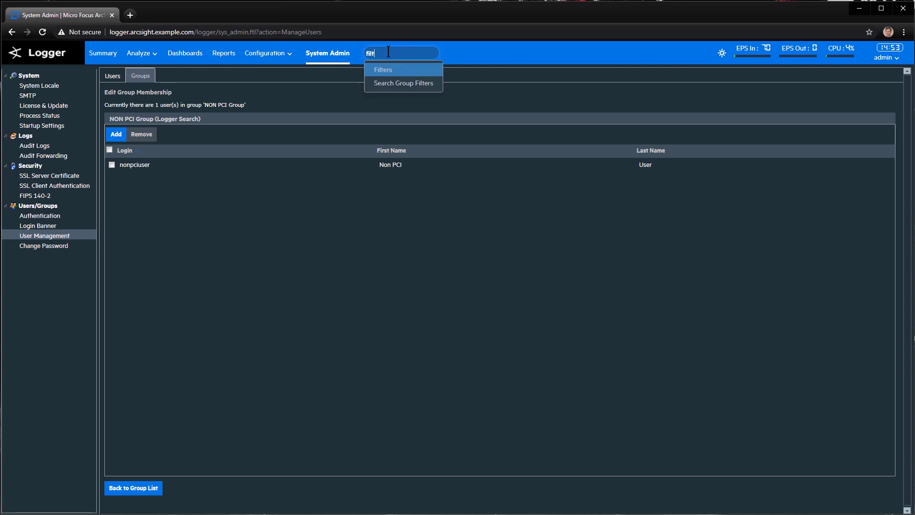
left_click(392, 83)
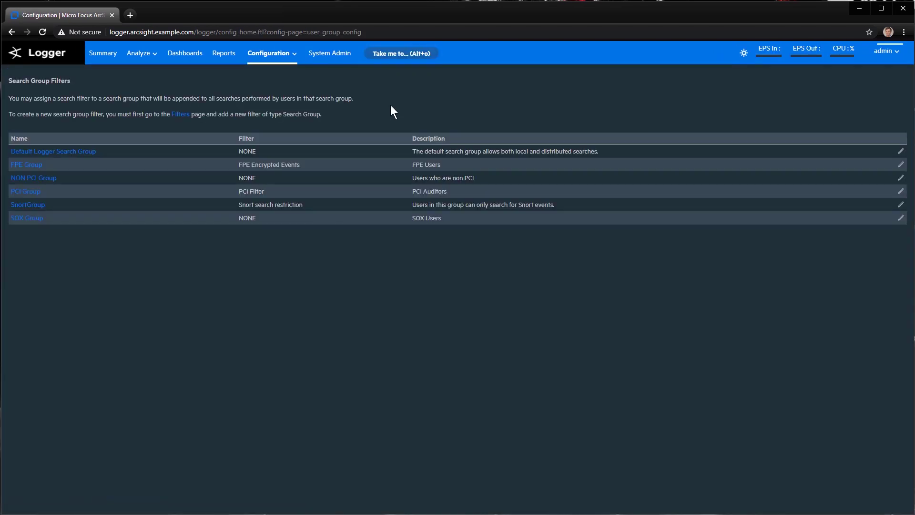
left_click(48, 179)
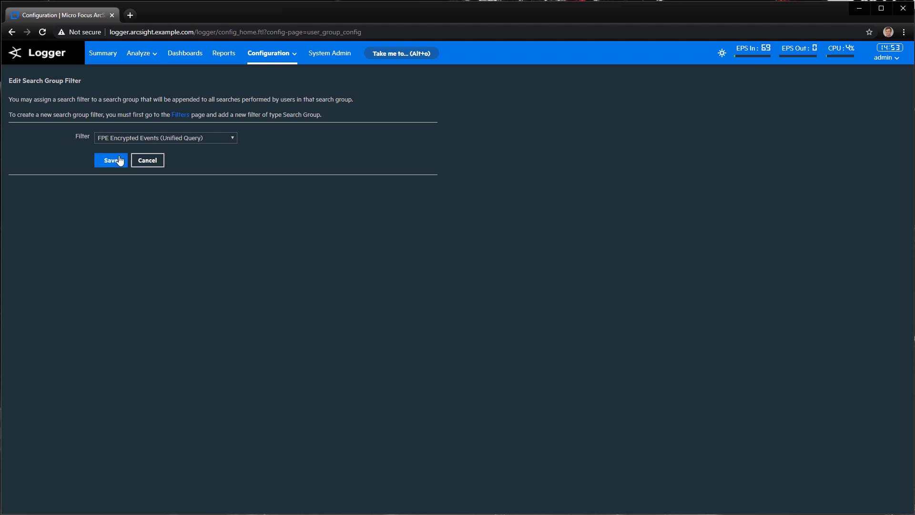
left_click(152, 138)
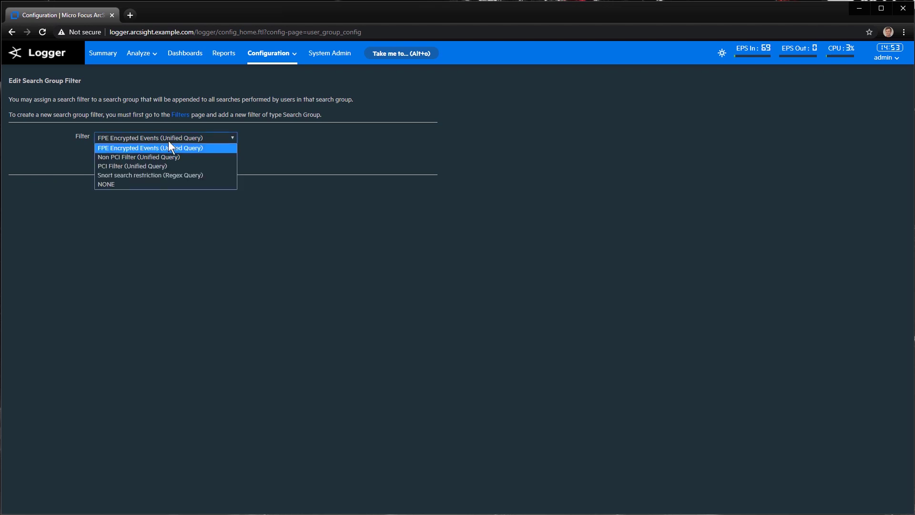
left_click(166, 156)
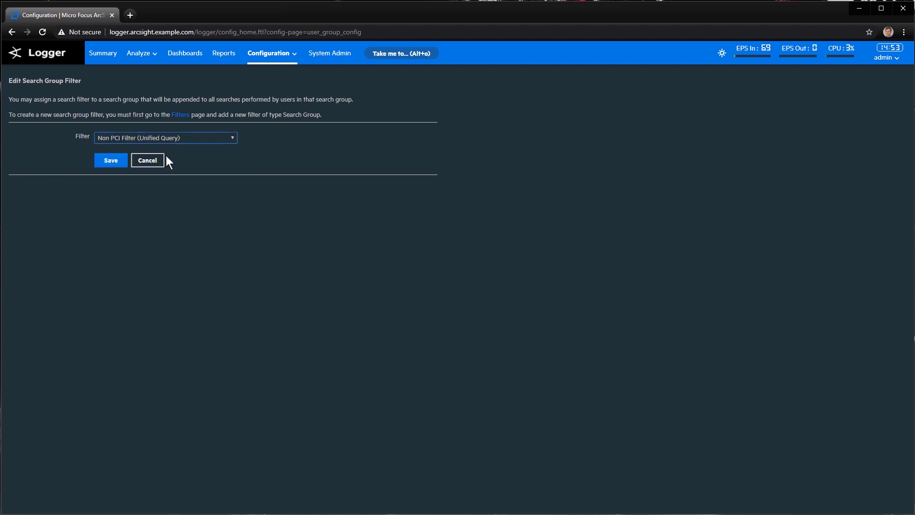
left_click(105, 162)
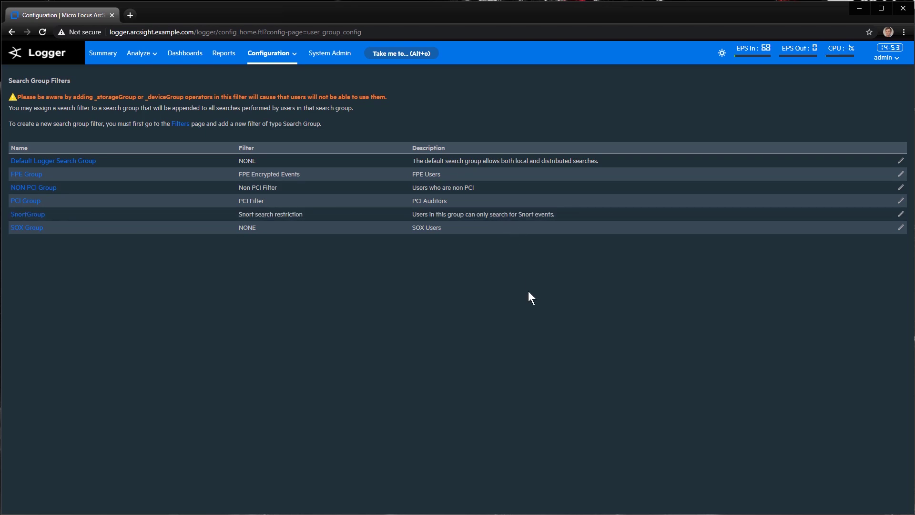
Log out of the admin account, accept the login banner, and sign in as nonpciuser with the account password
left_click(885, 58)
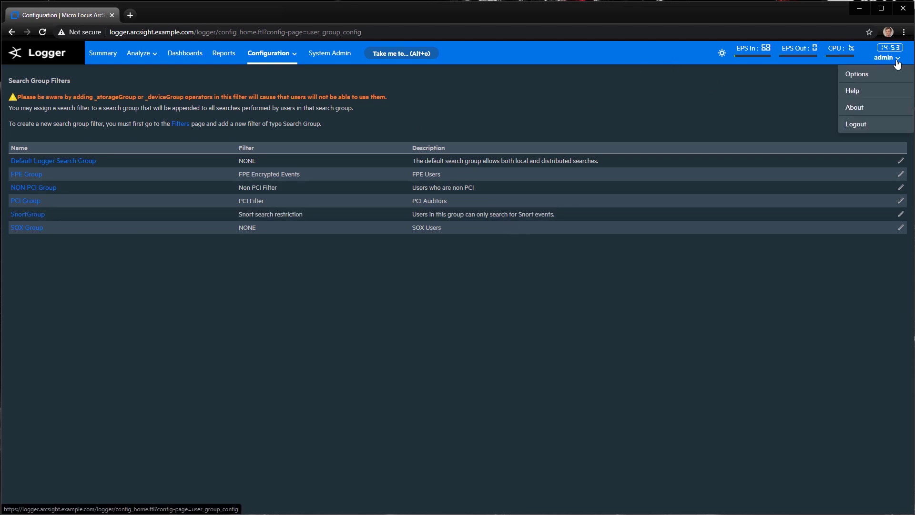
left_click(874, 125)
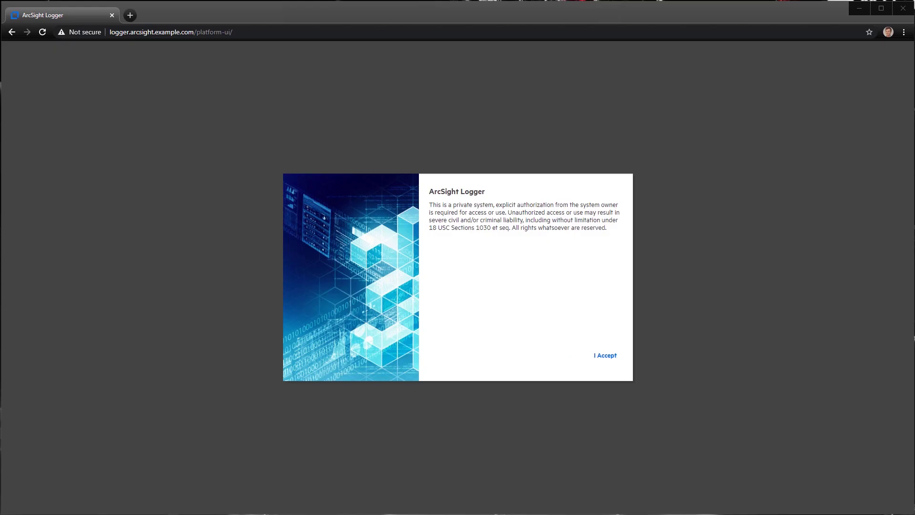
left_click(598, 355)
left_click(456, 267)
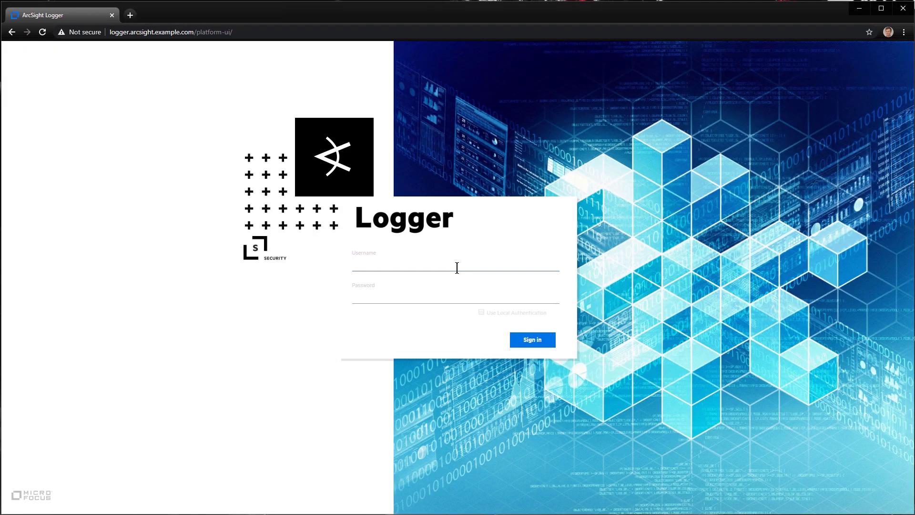
type("nonpciuser")
key("Tab")
type("password")
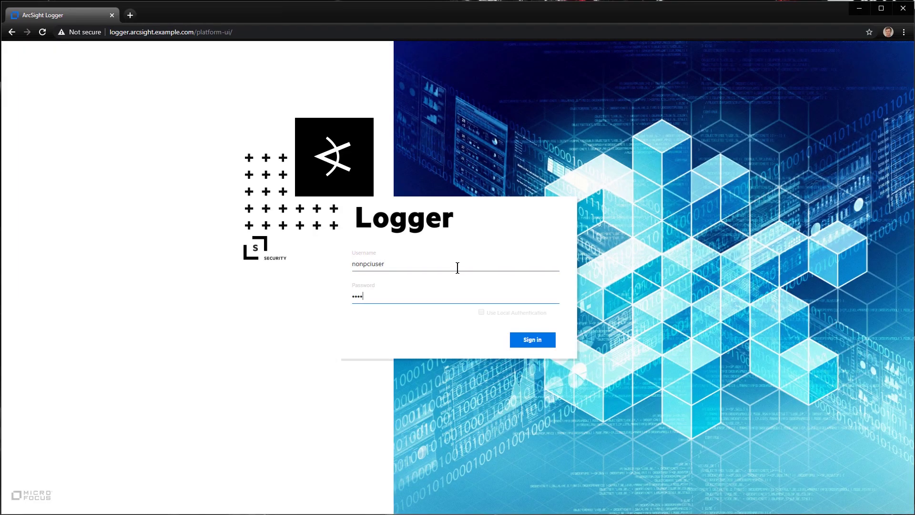
key("Return")
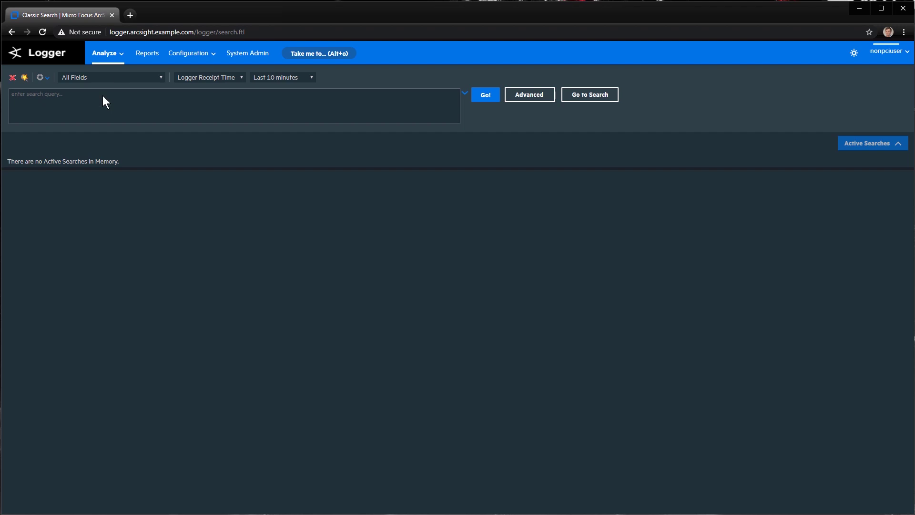
Run an empty search over the last 10 minutes and the query "and" to examine the filter appended to the user's searches
left_click(493, 100)
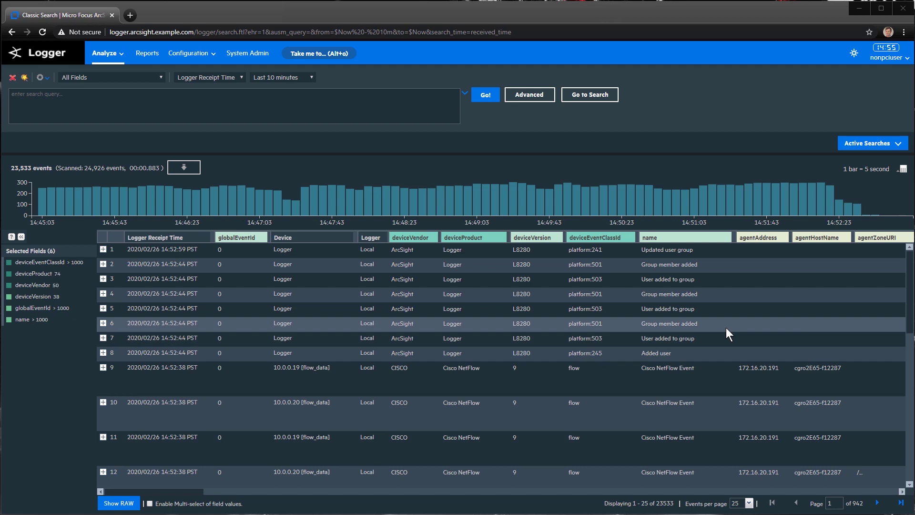
left_click(283, 107)
type("and")
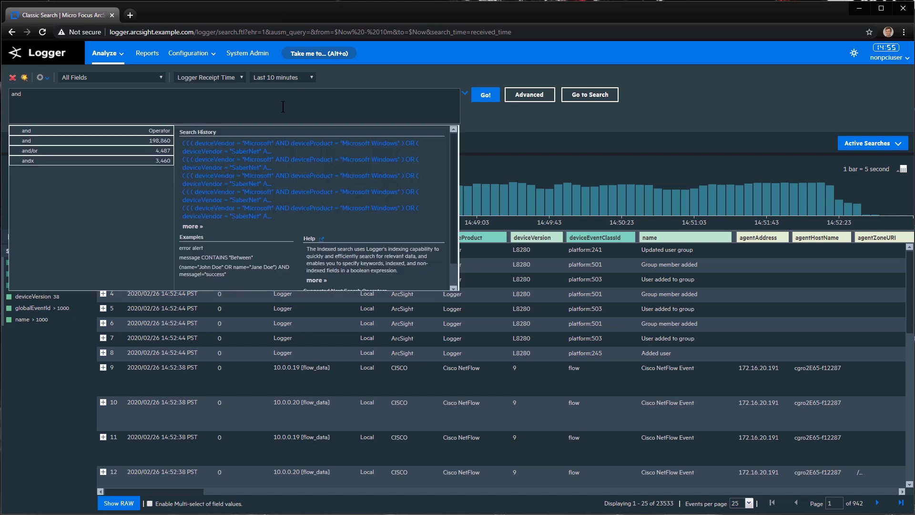
key("Return")
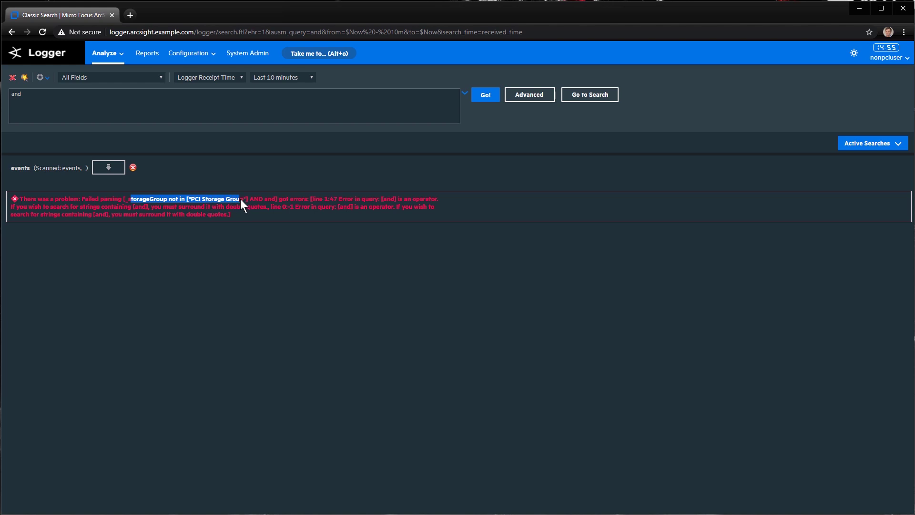
left_click(132, 199)
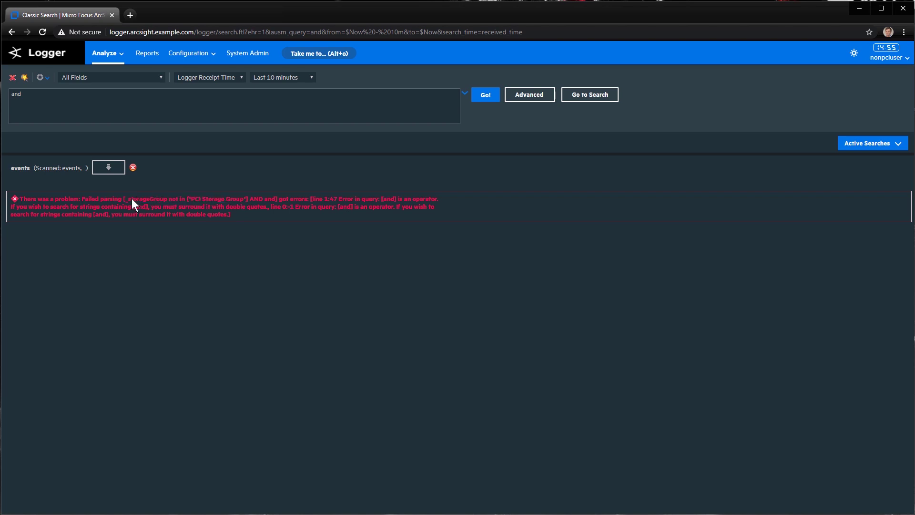
left_click_drag(127, 202, 246, 206)
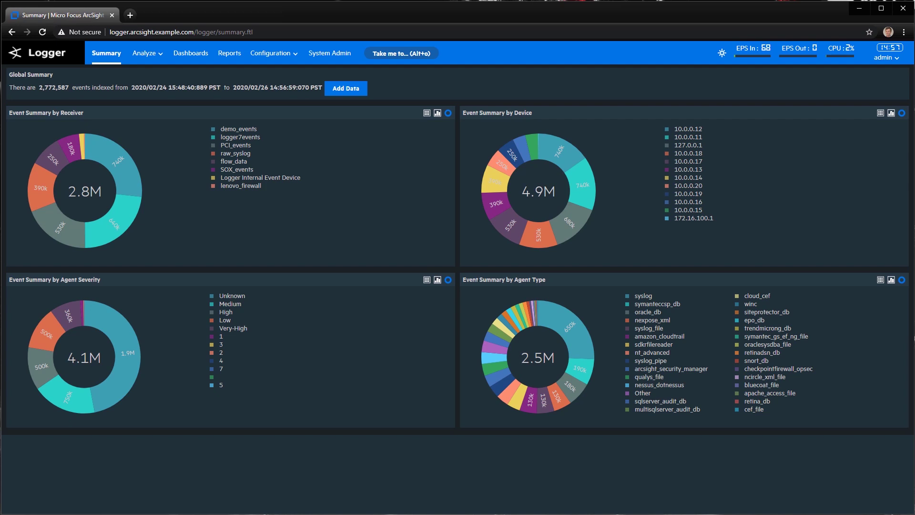
Go to the storage groups configuration page as admin
left_click(404, 49)
type("stor")
key("Down")
key("Return")
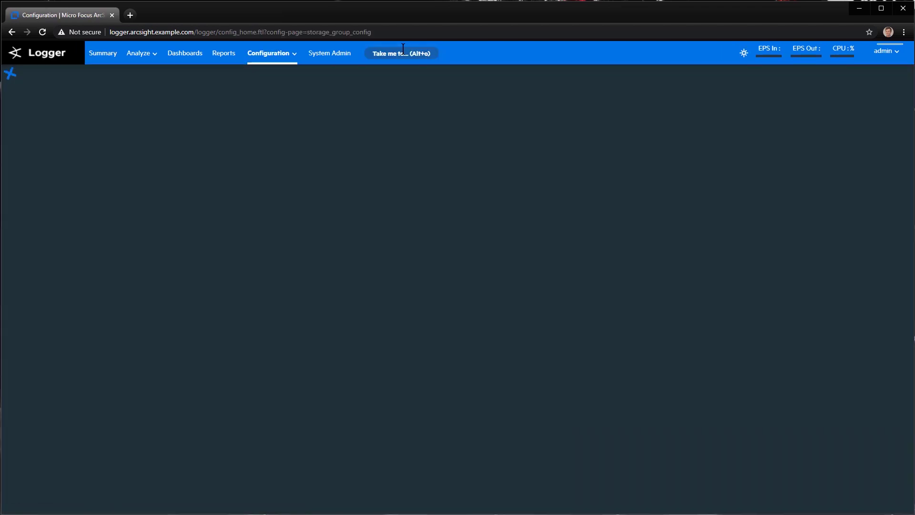